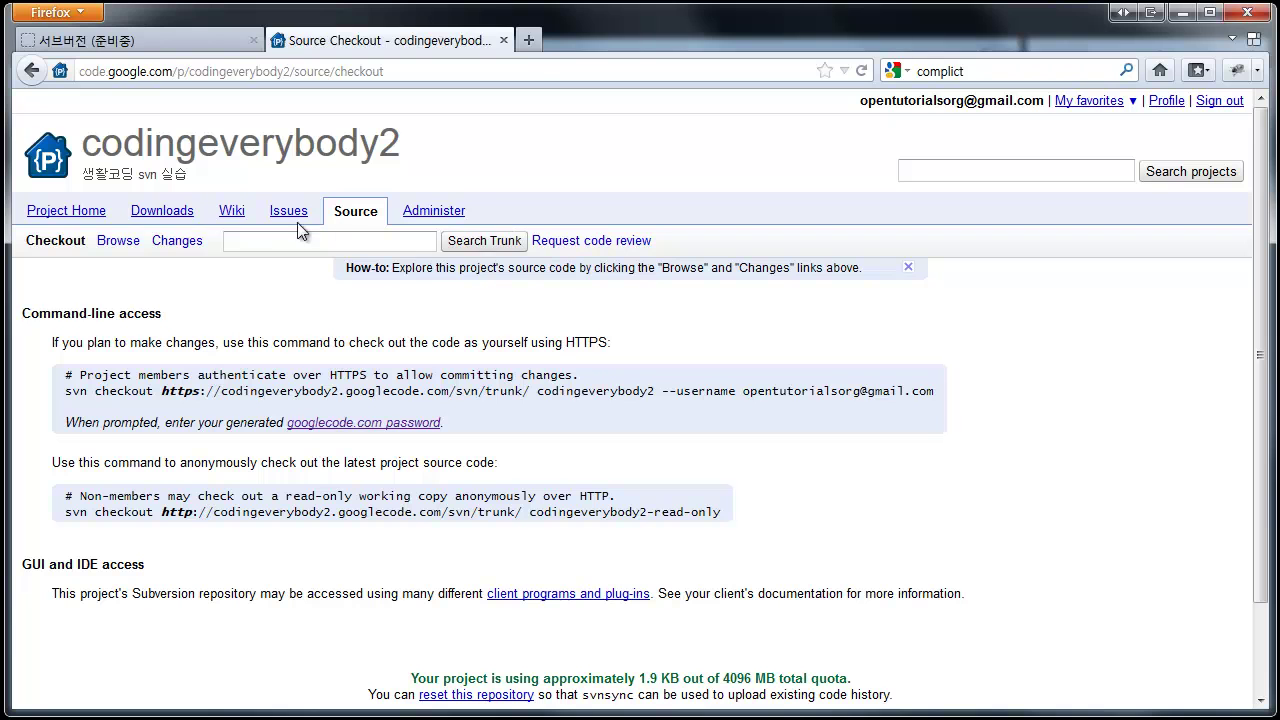
Copy the HTTPS trunk repository URL from the codingeverybody2 project's source checkout command
left_click(370, 217)
left_click_drag(163, 390, 529, 390)
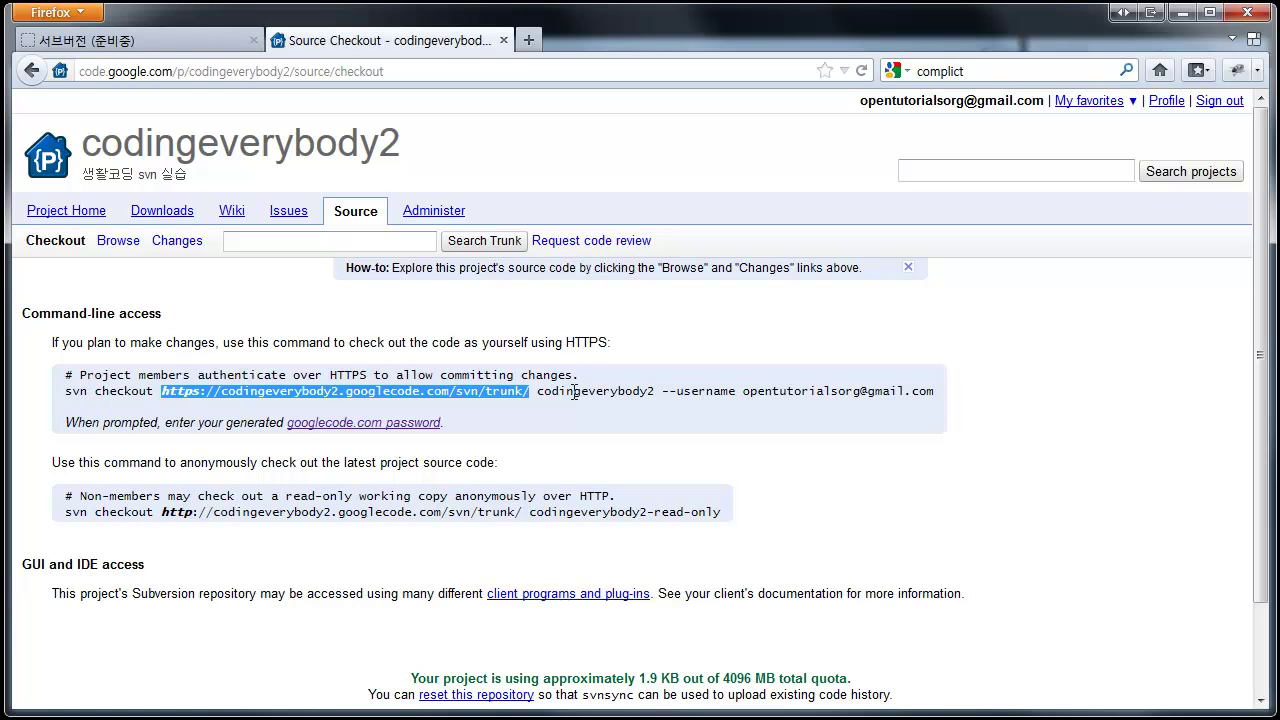
left_click(171, 391)
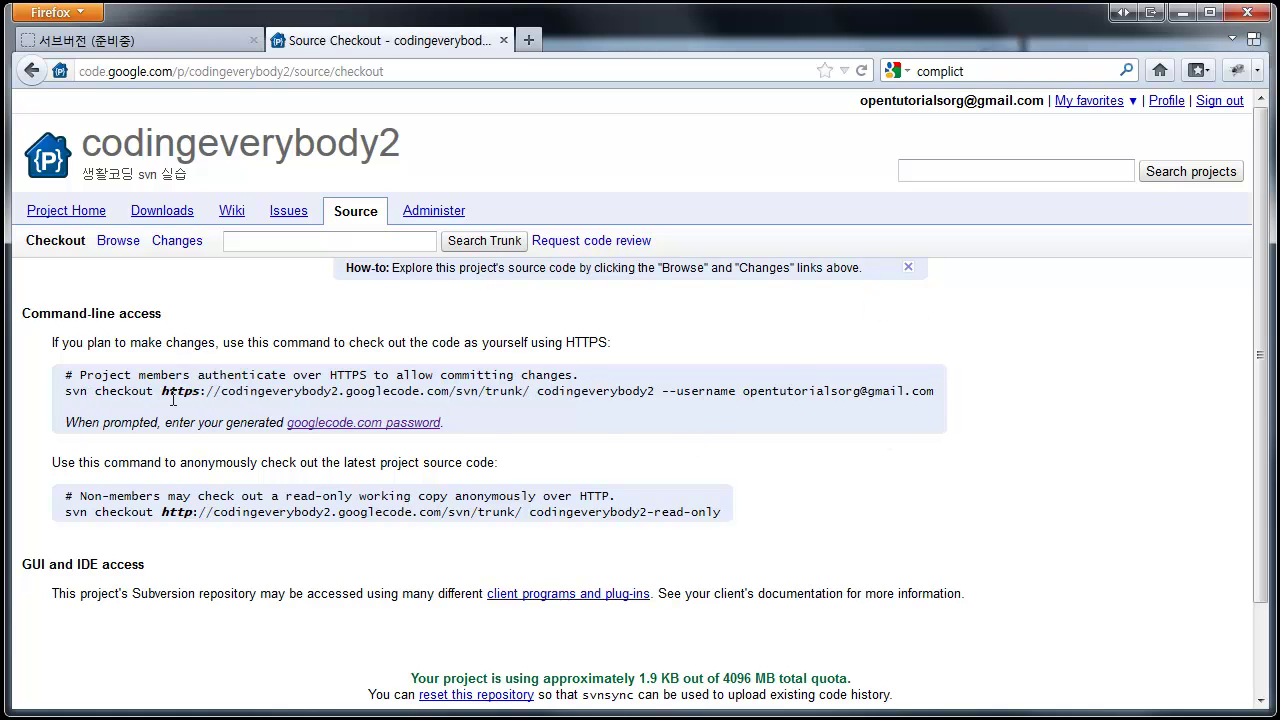
left_click_drag(160, 391, 530, 391)
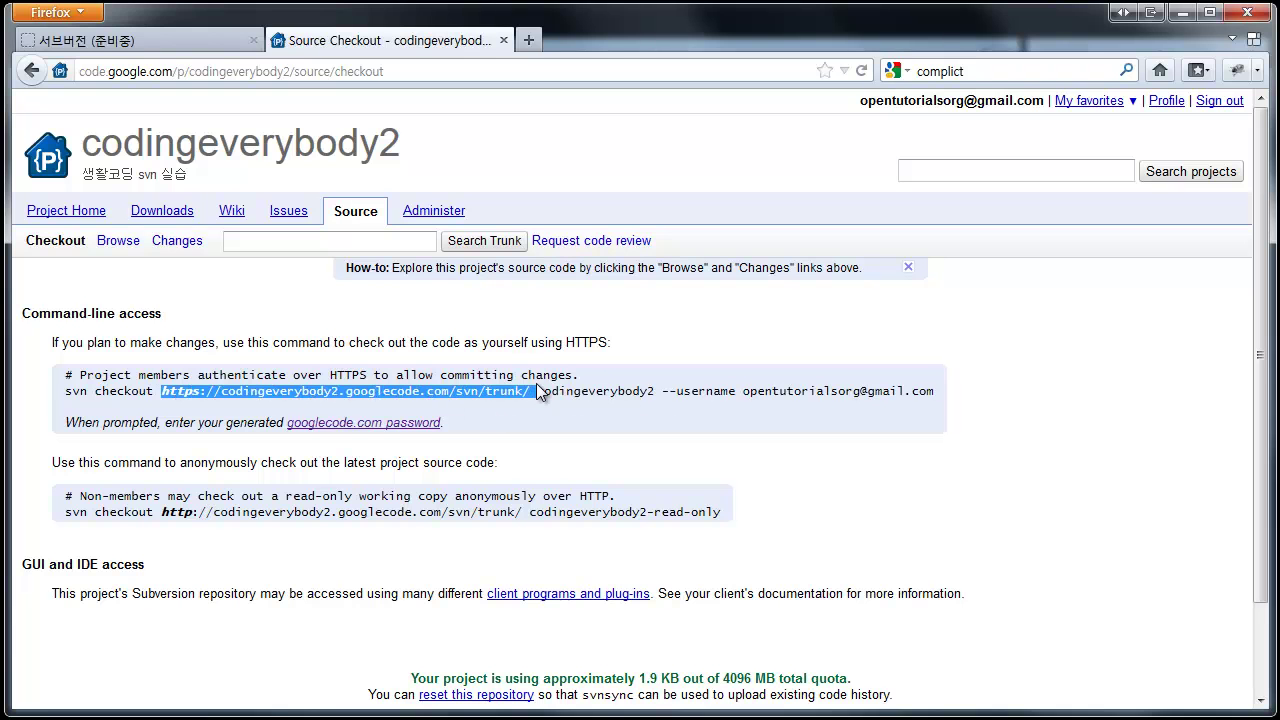
right_click(517, 391)
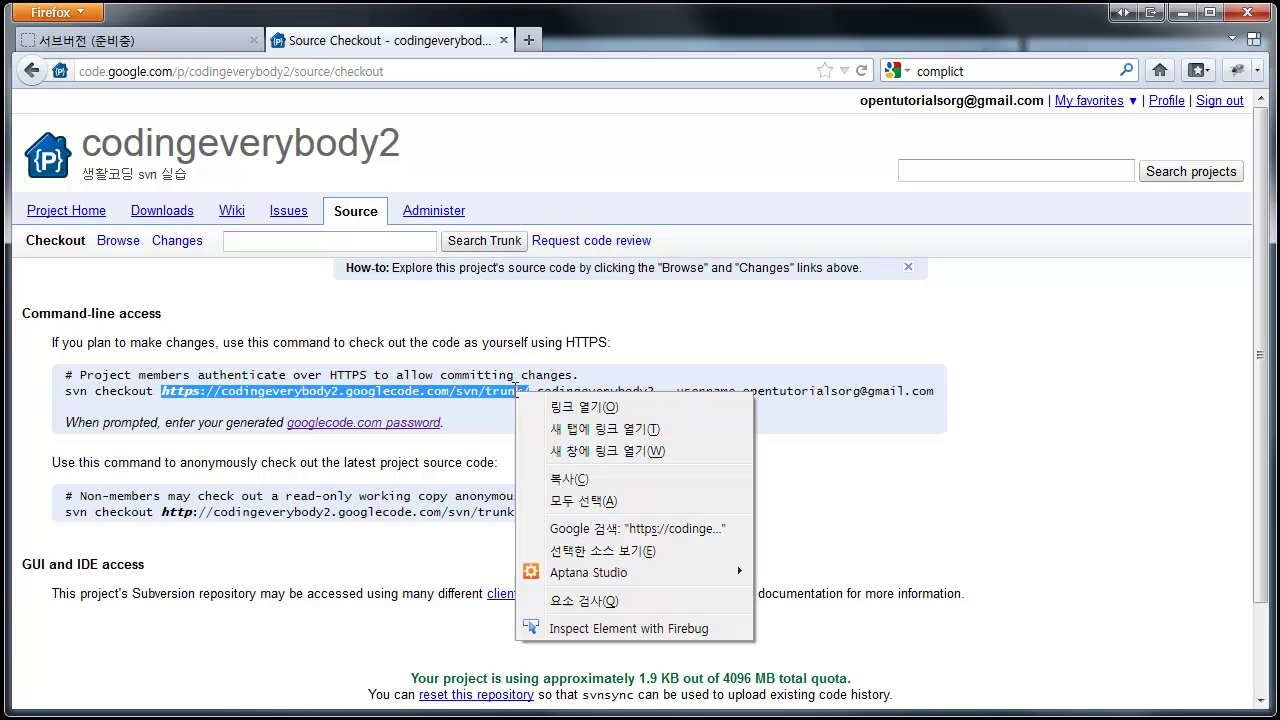
left_click(598, 478)
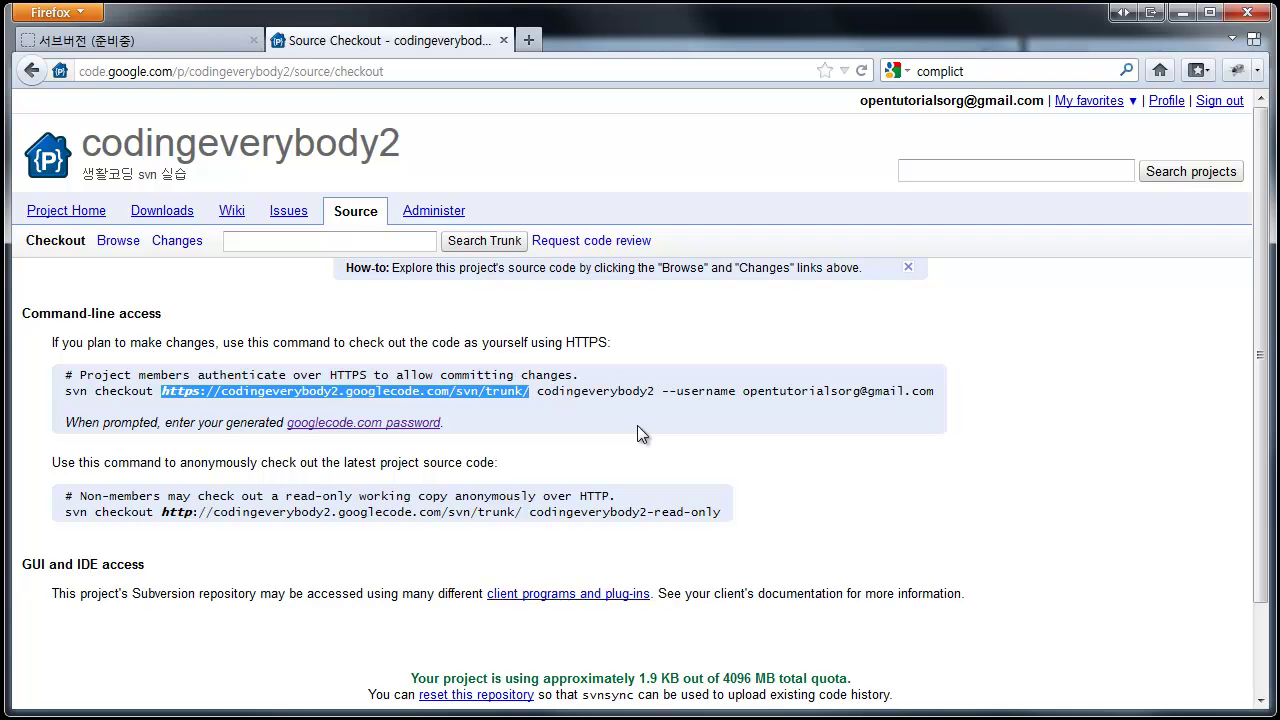
key("alt+Tab")
right_click(584, 277)
left_click(489, 251)
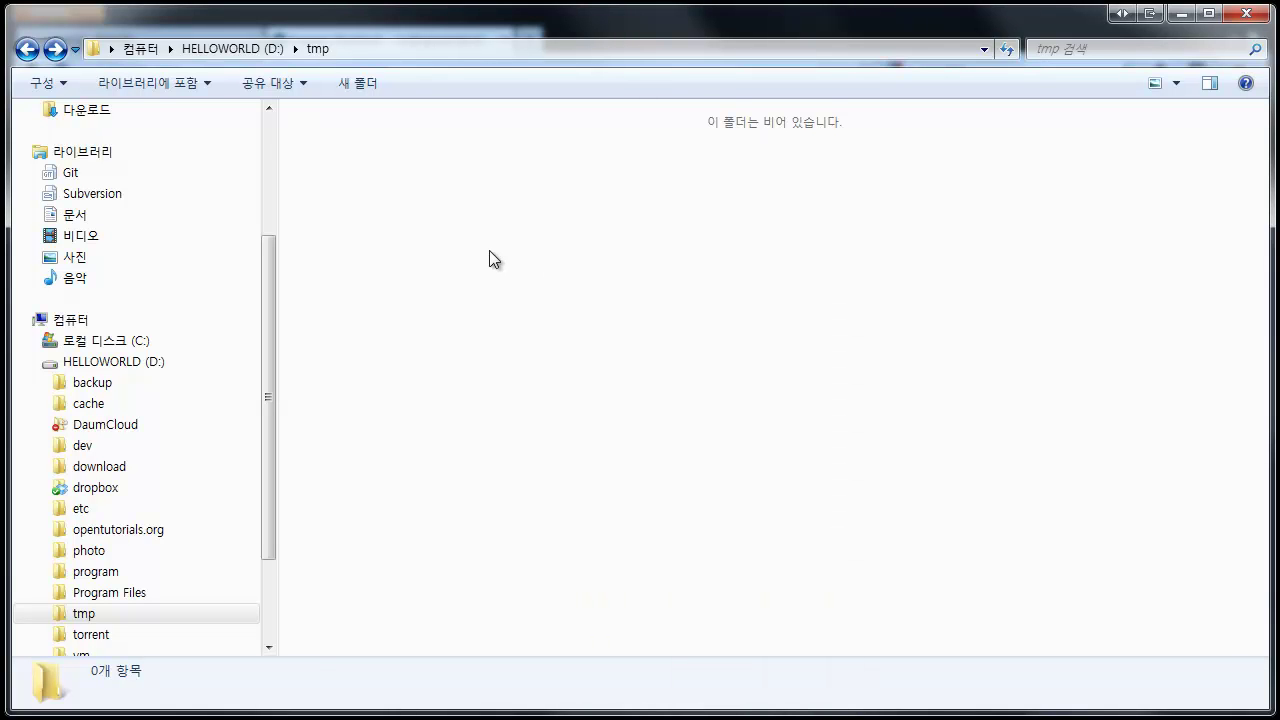
right_click(395, 176)
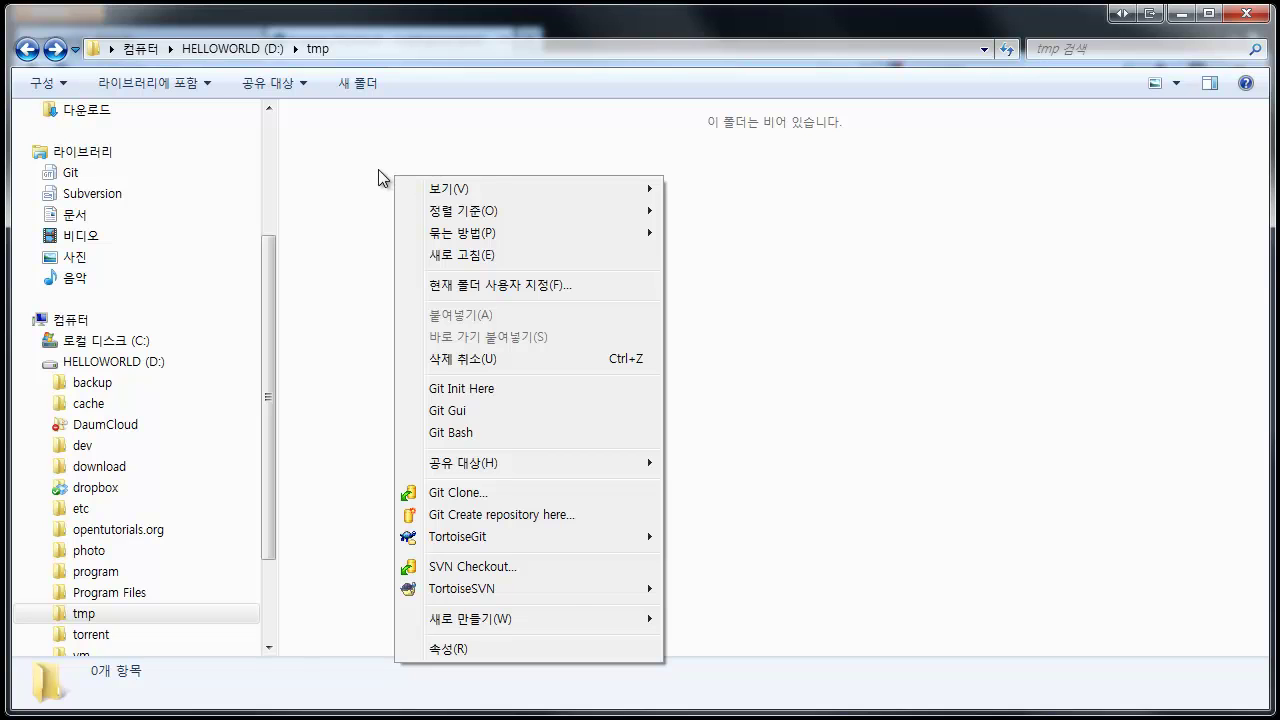
left_click(567, 575)
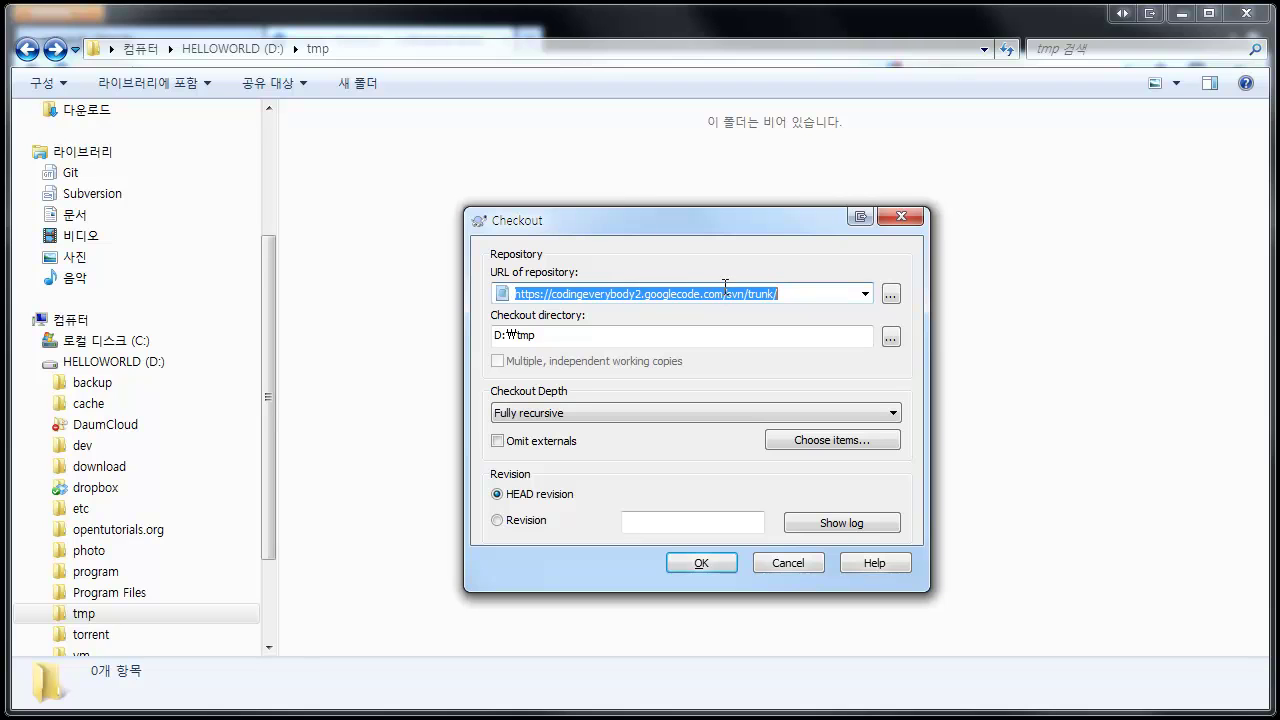
left_click(790, 293)
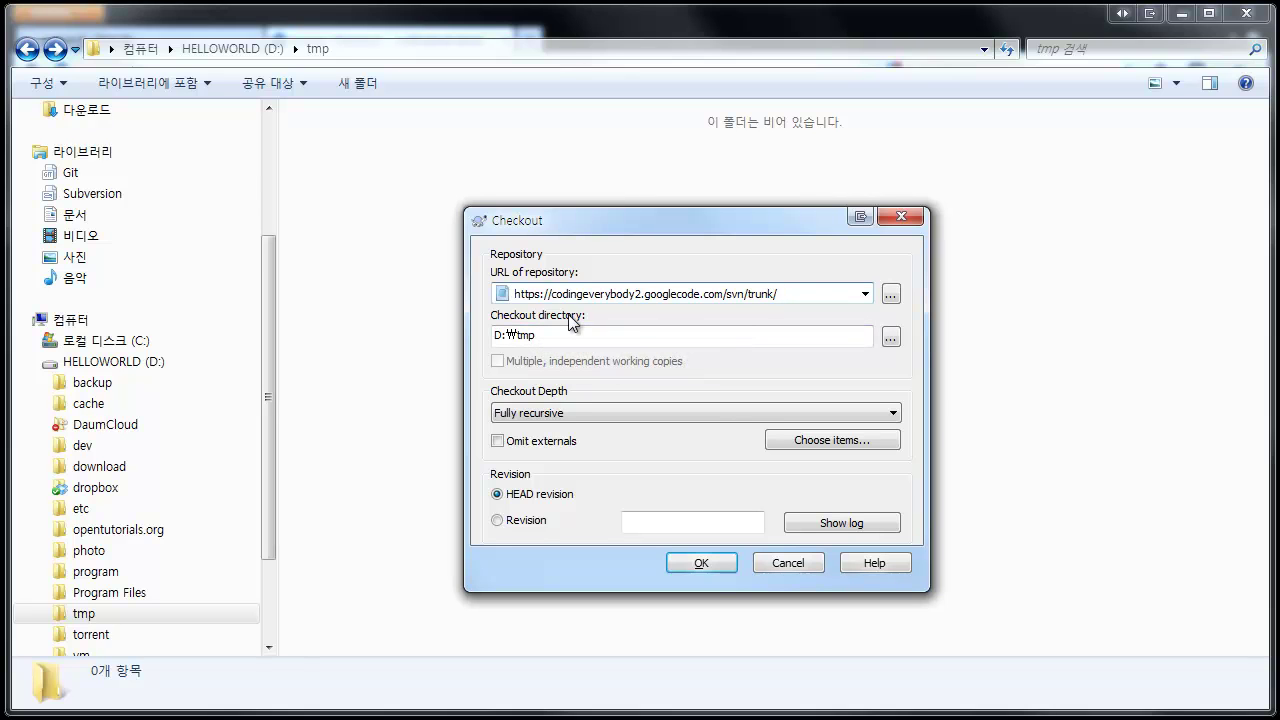
left_click_drag(800, 292, 514, 293)
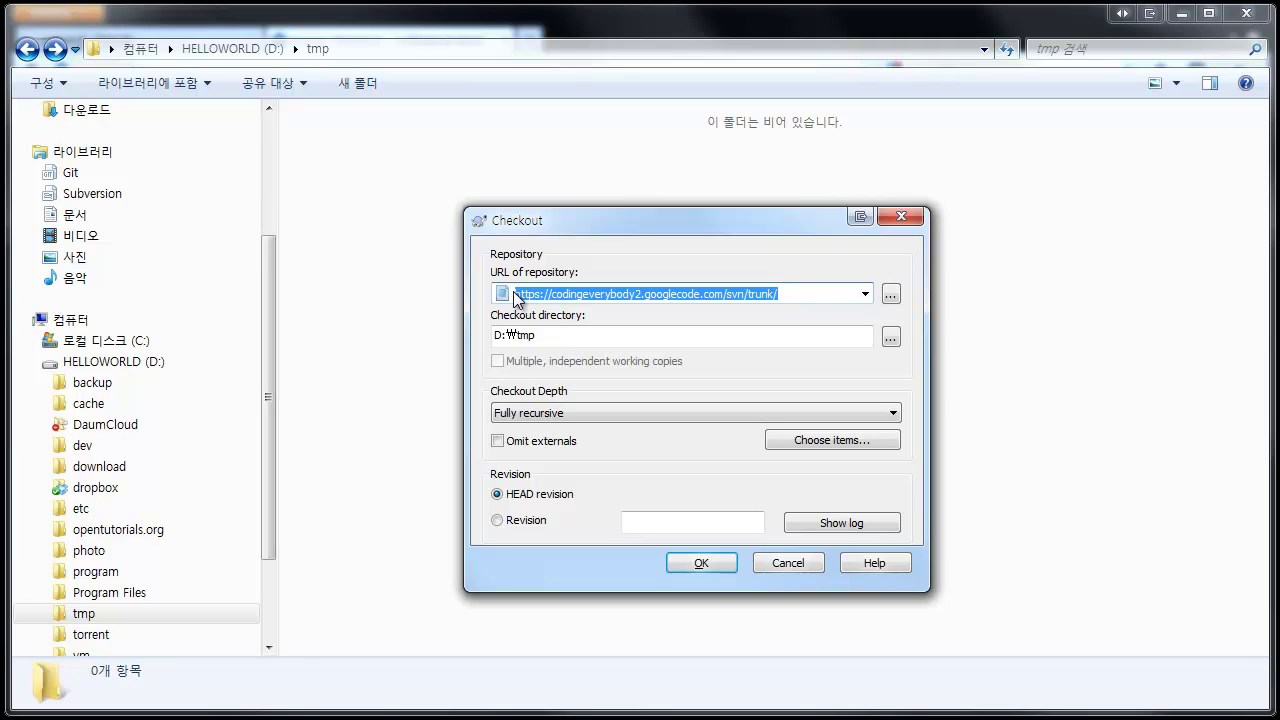
Set the checkout directory to D:\tmp\codingeverybody2 and run the checkout
left_click(561, 341)
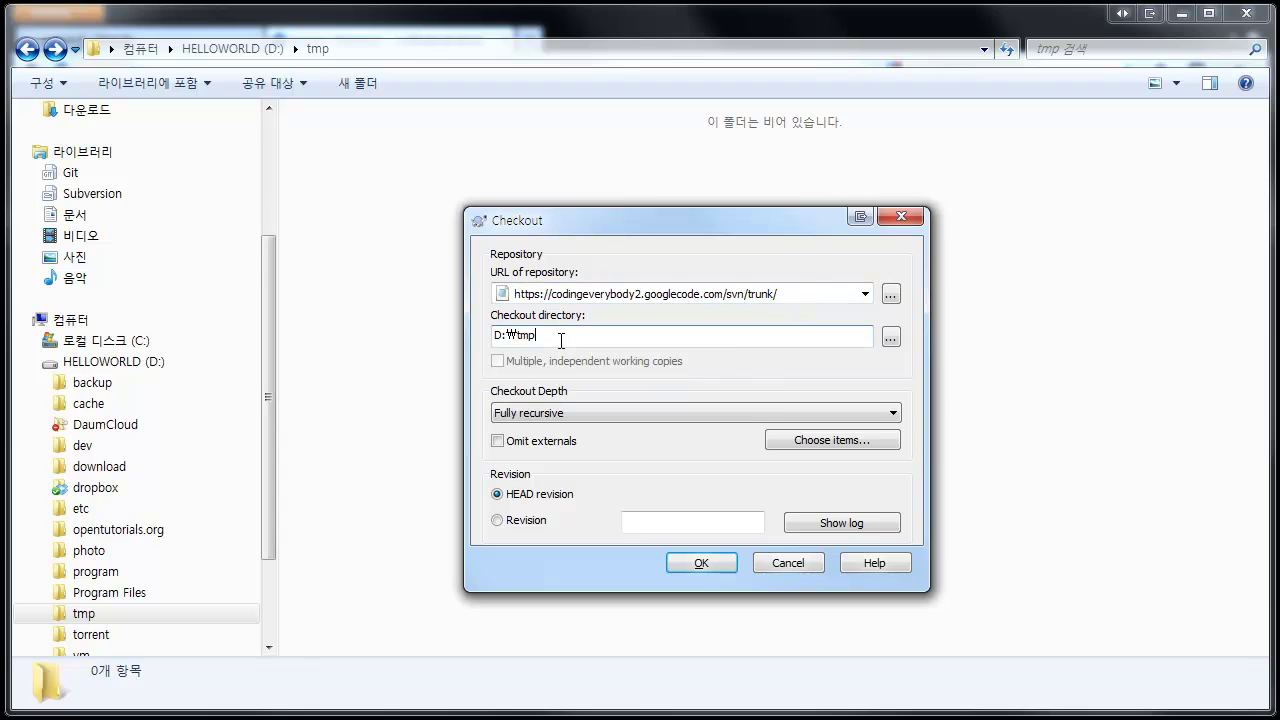
type("\\")
type("codinge")
type("very")
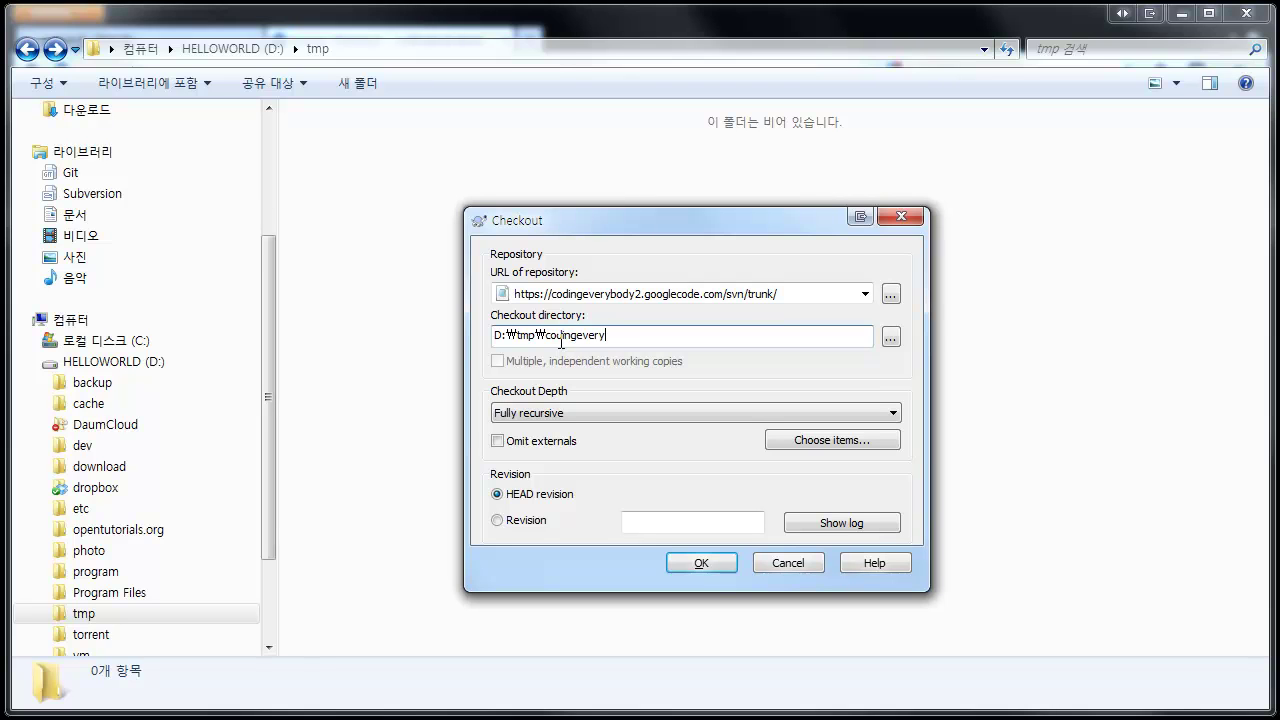
type("body2")
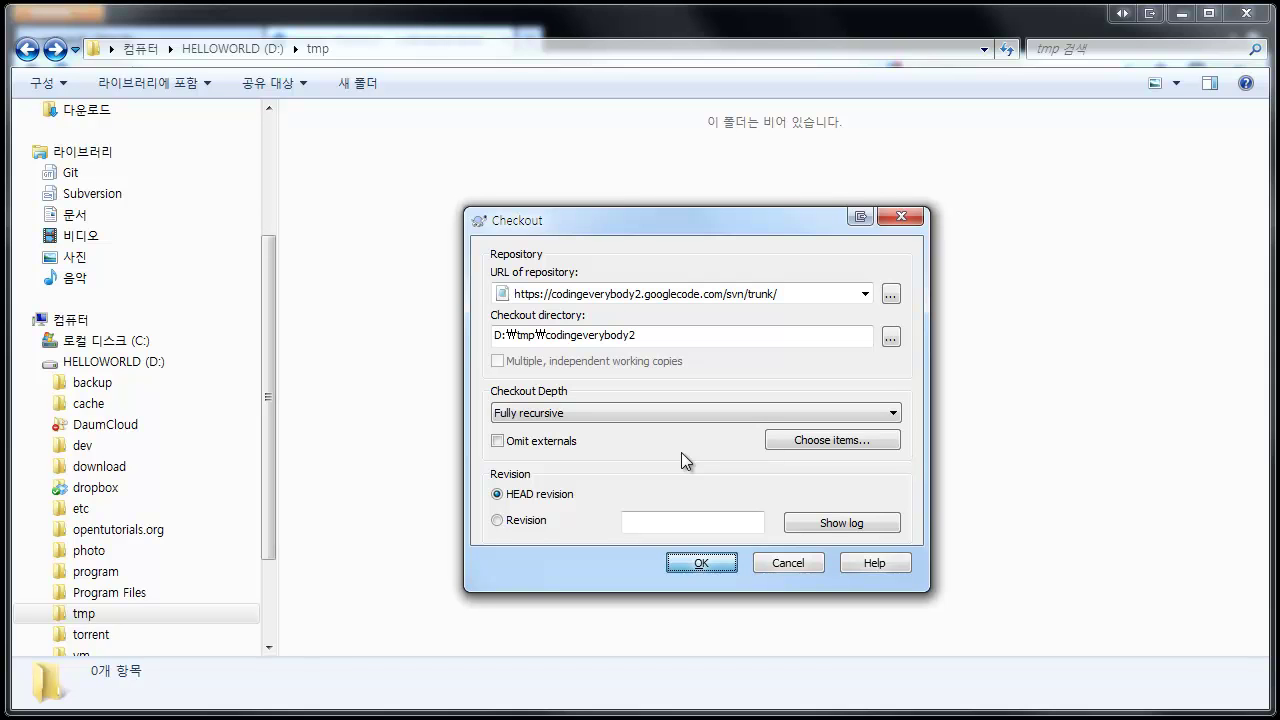
key("Return")
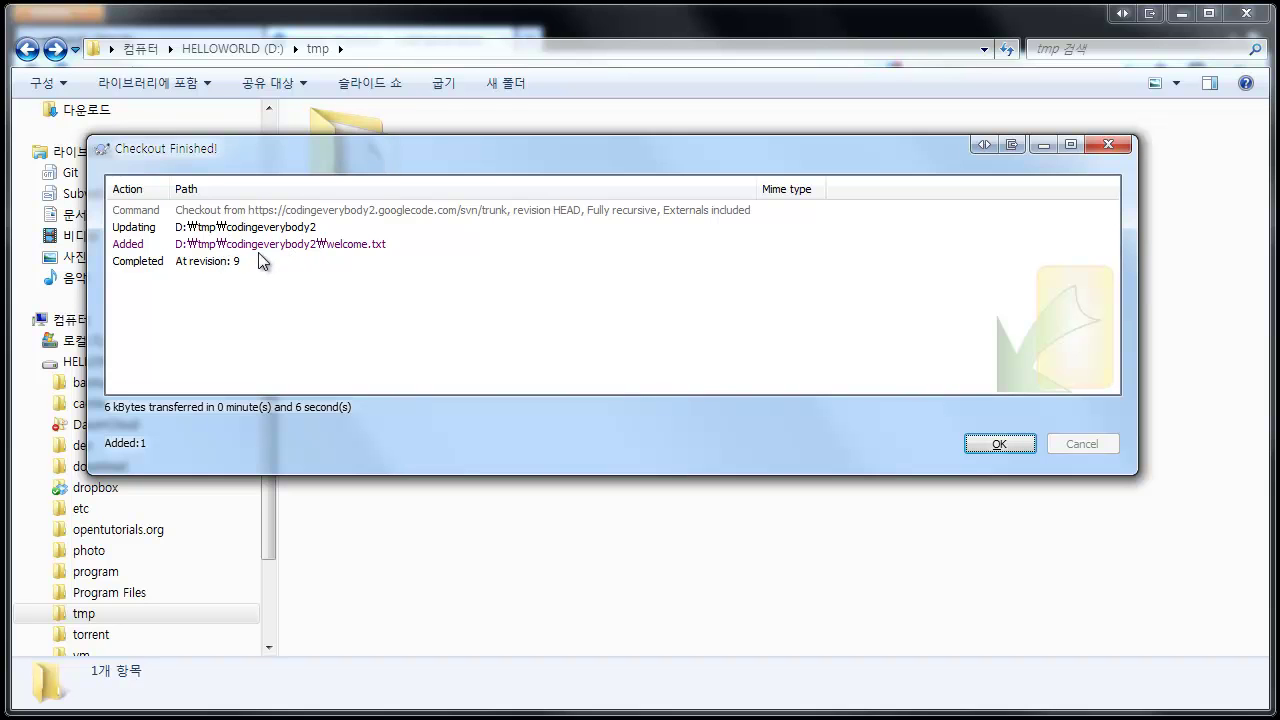
Examine the revision entry in the checkout report and close the report
left_click(218, 263)
left_click_drag(364, 150, 380, 272)
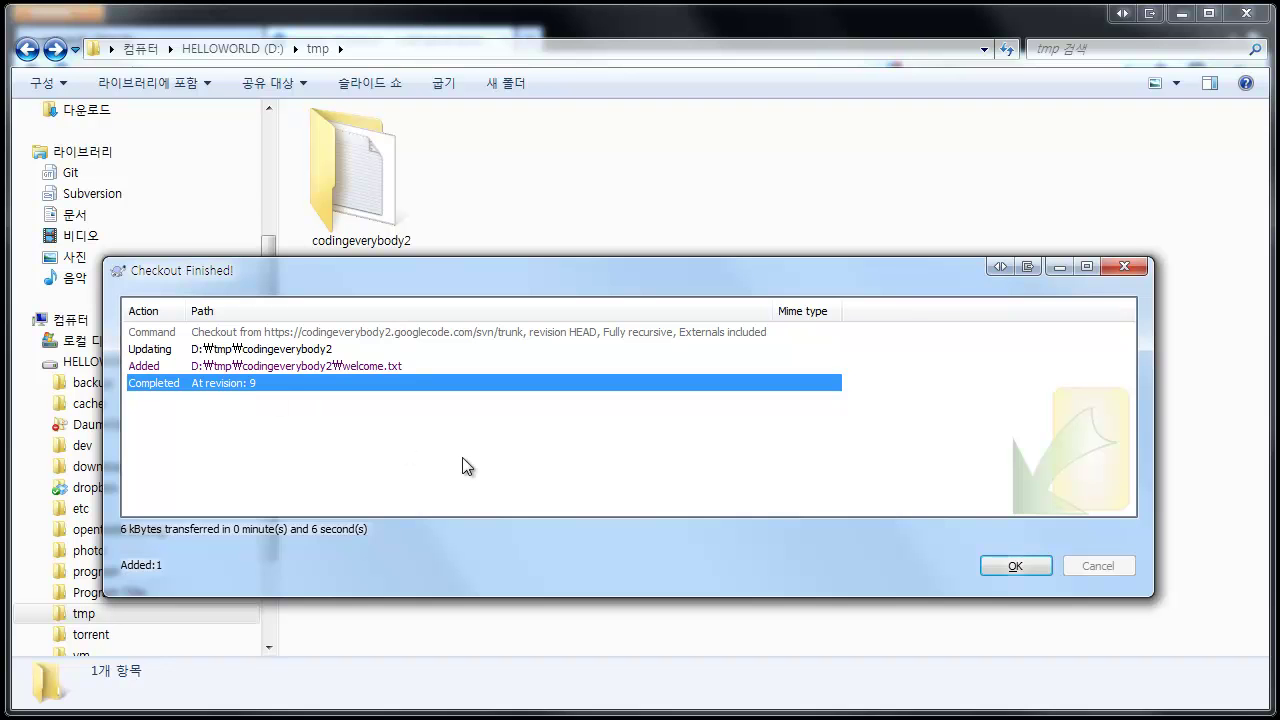
left_click(1014, 564)
Look inside the newly checked-out codingeverybody2 folder and return to tmp
left_click(343, 200)
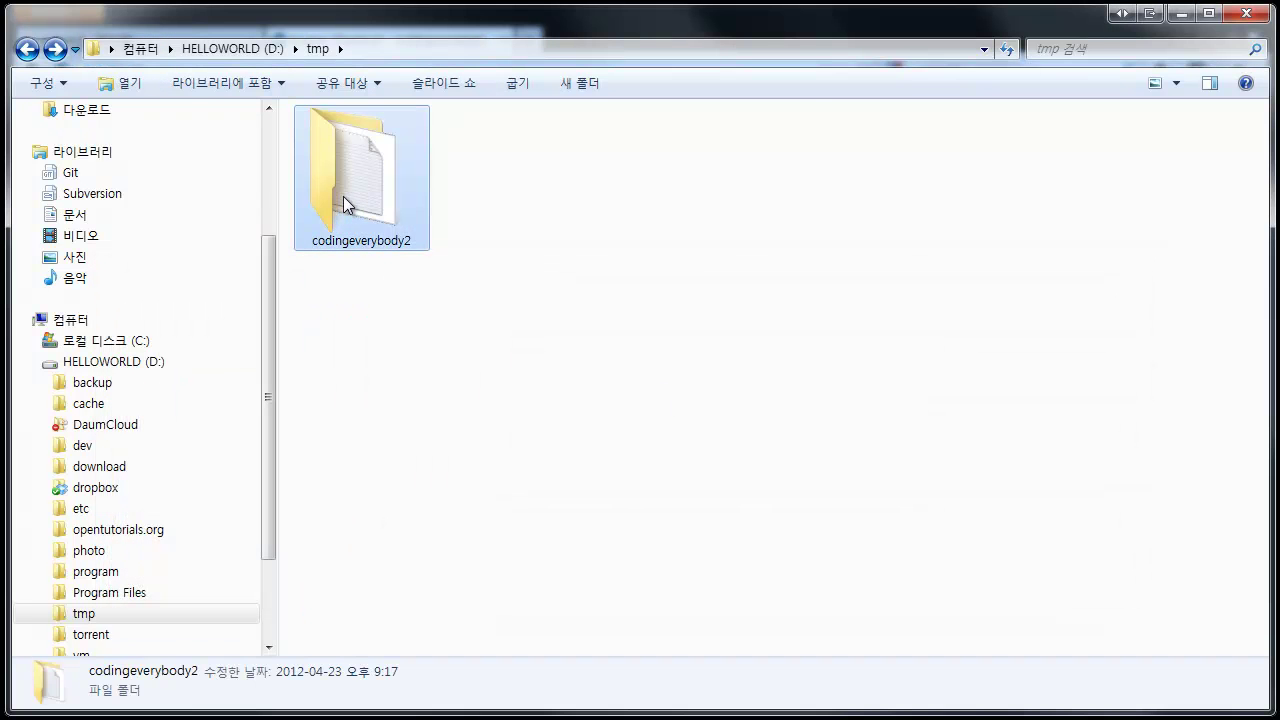
double_click(343, 196)
key("BackSpace")
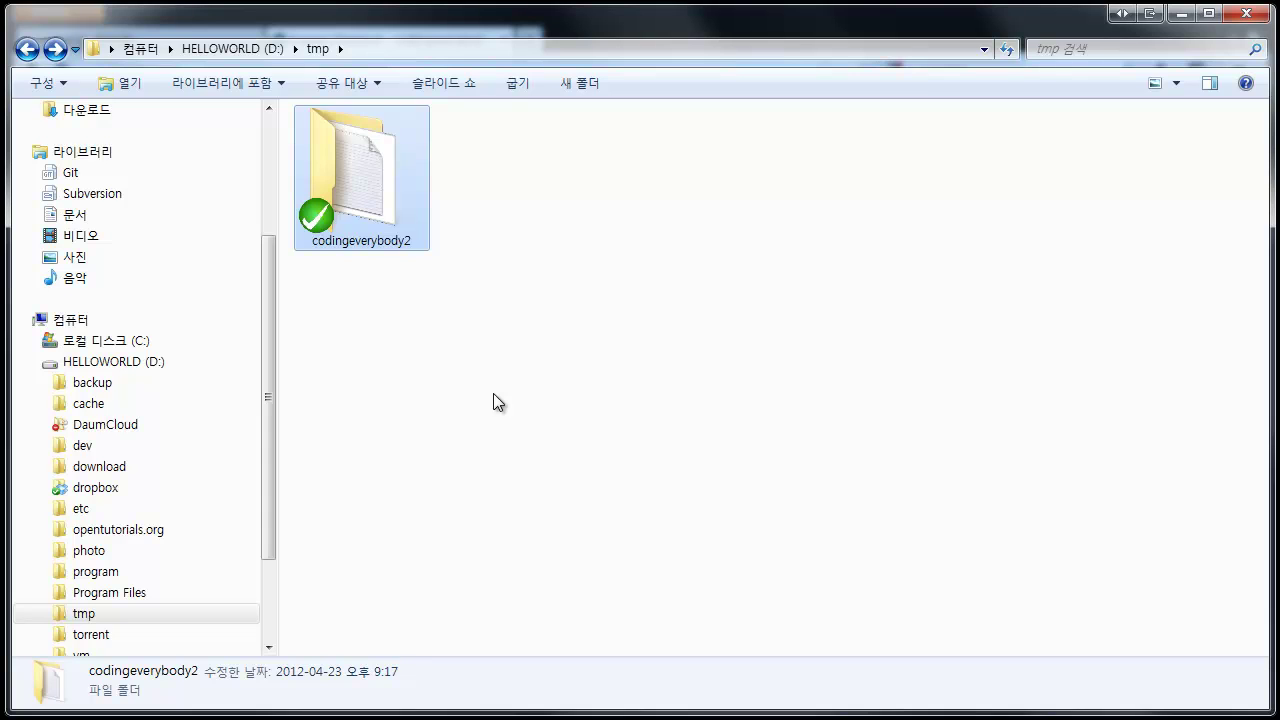
left_click(493, 393)
left_click(397, 190)
left_click(509, 365)
left_click(387, 181)
left_click(386, 292)
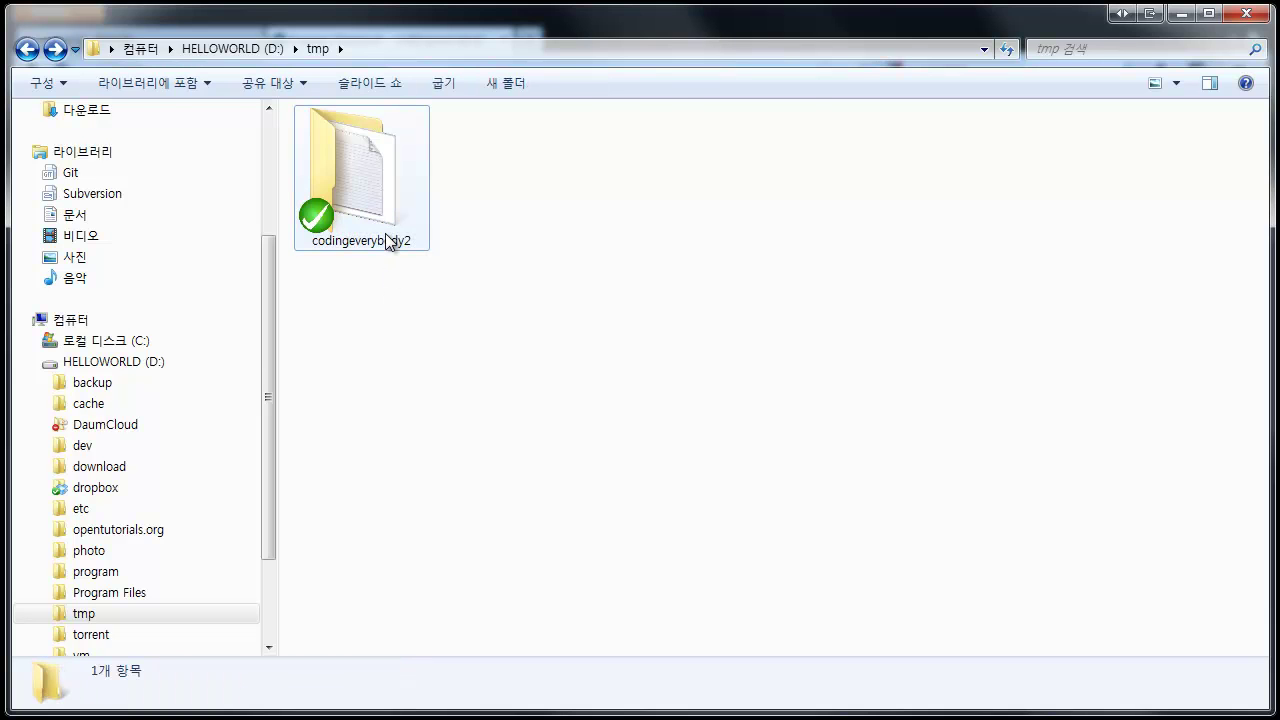
Go up to the D: drive, re-enter tmp and open the codingeverybody2 working copy folder
key("BackSpace")
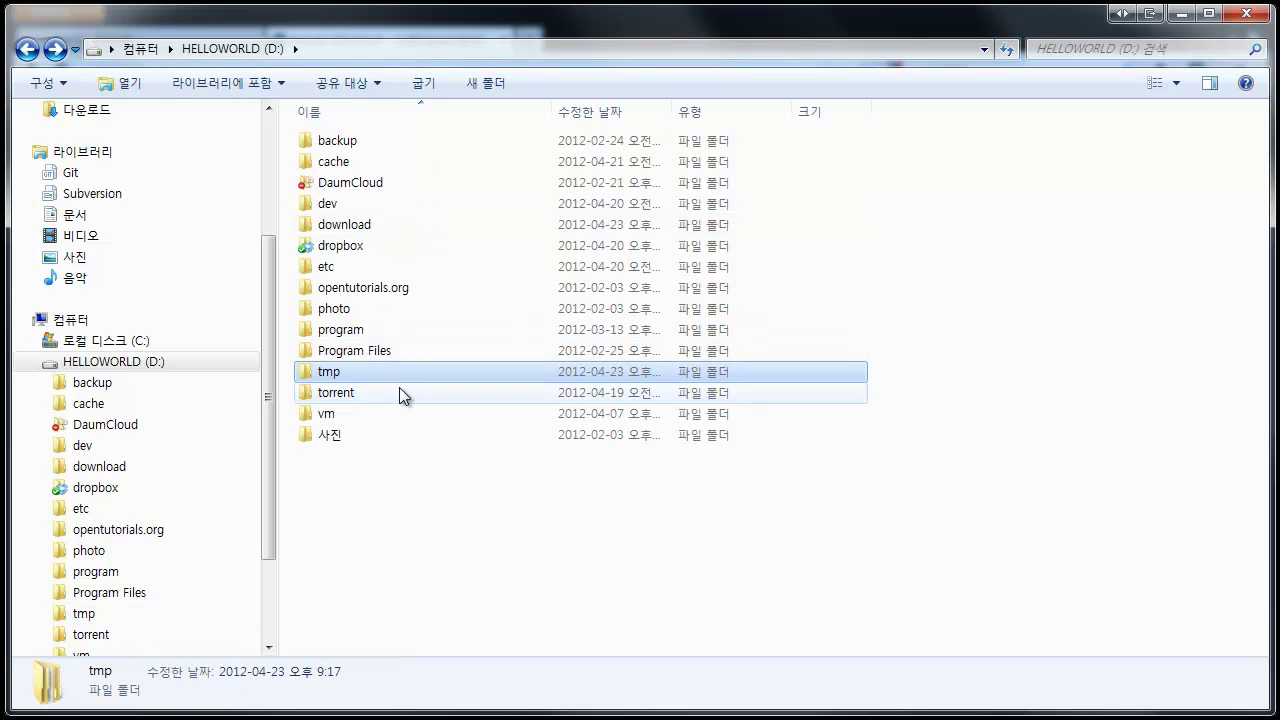
double_click(399, 372)
left_click(333, 180)
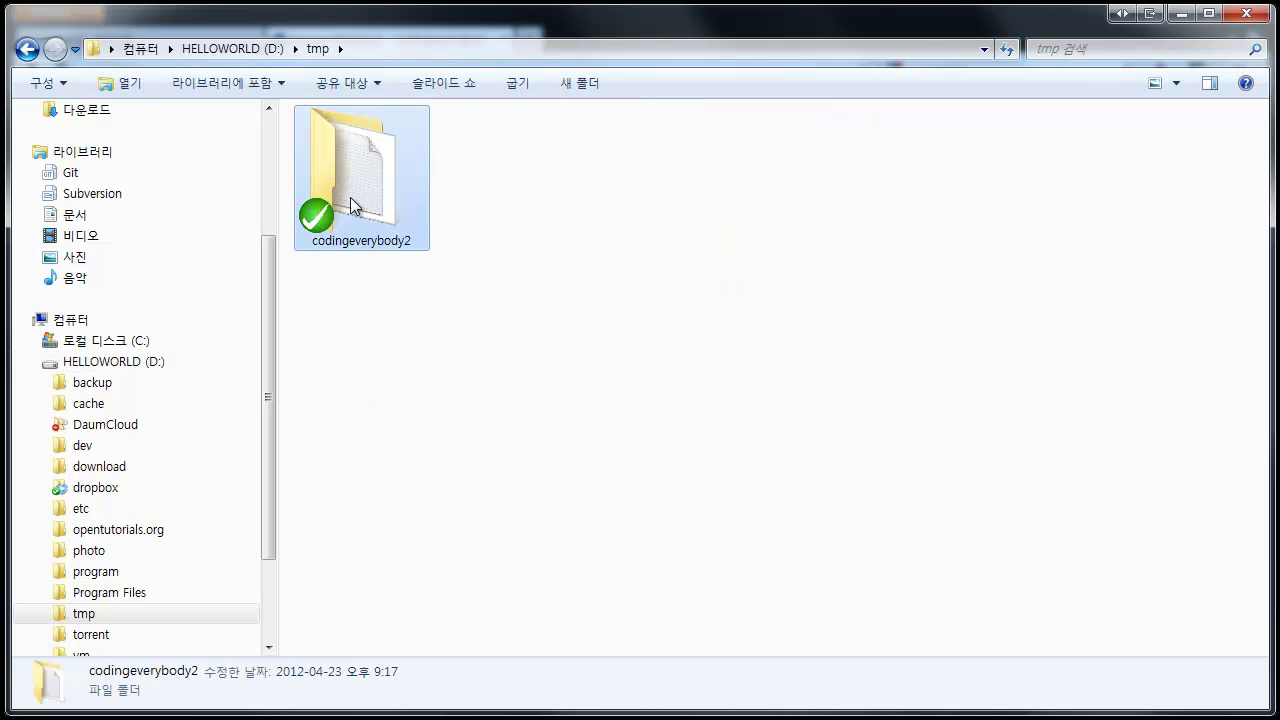
double_click(352, 205)
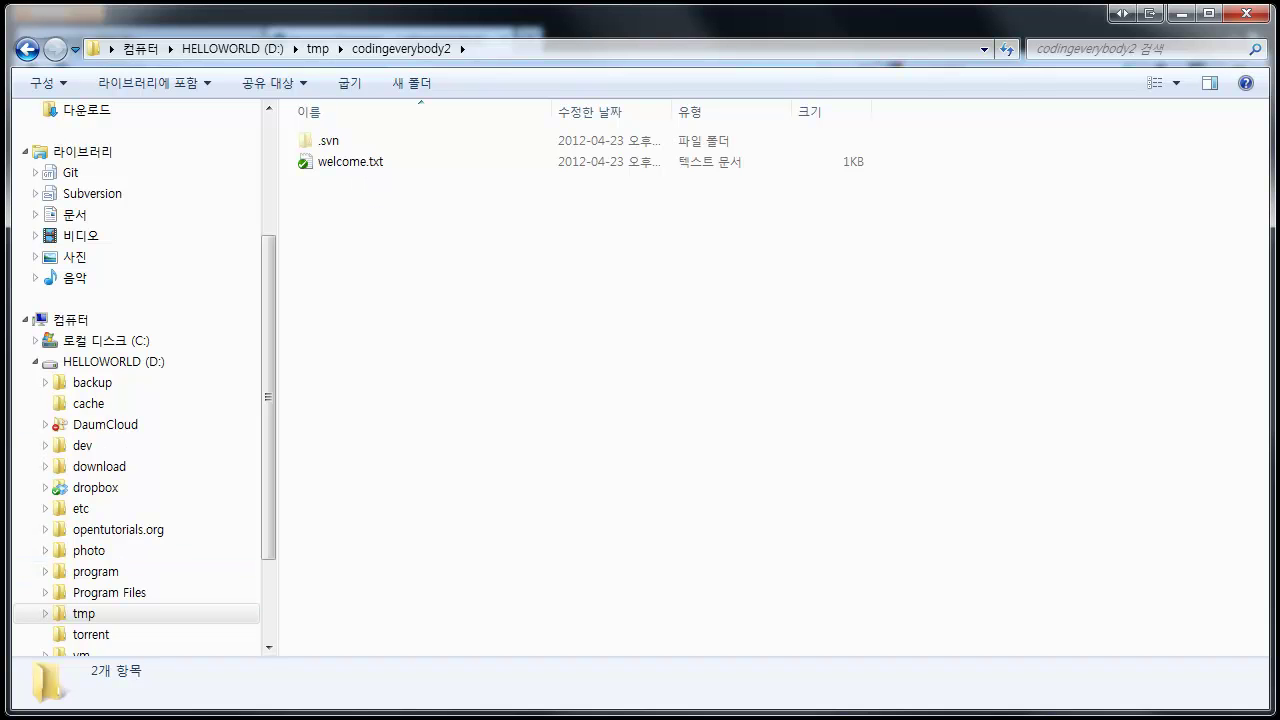
Switch to Firefox, review the source-editing step in the opentutorials workflow list, and return to the working copy folder
key("alt+Tab")
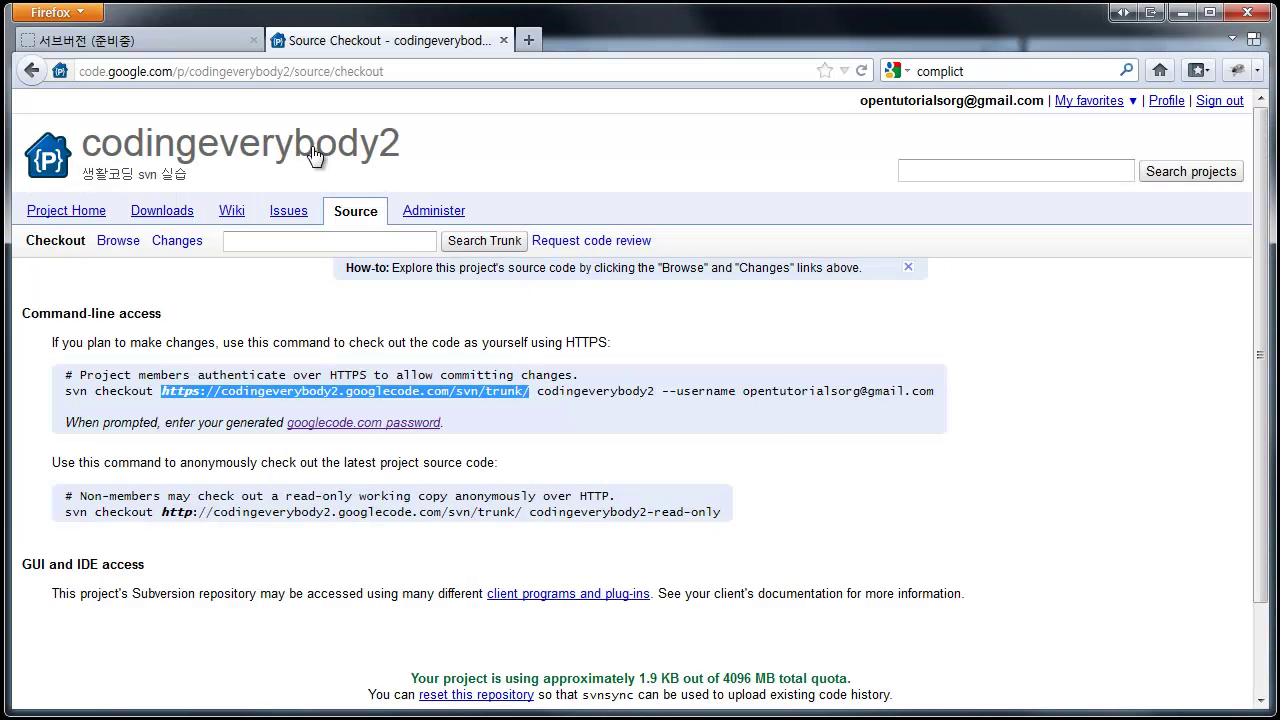
left_click(182, 42)
double_click(277, 466)
left_click_drag(300, 466, 370, 472)
left_click(396, 472)
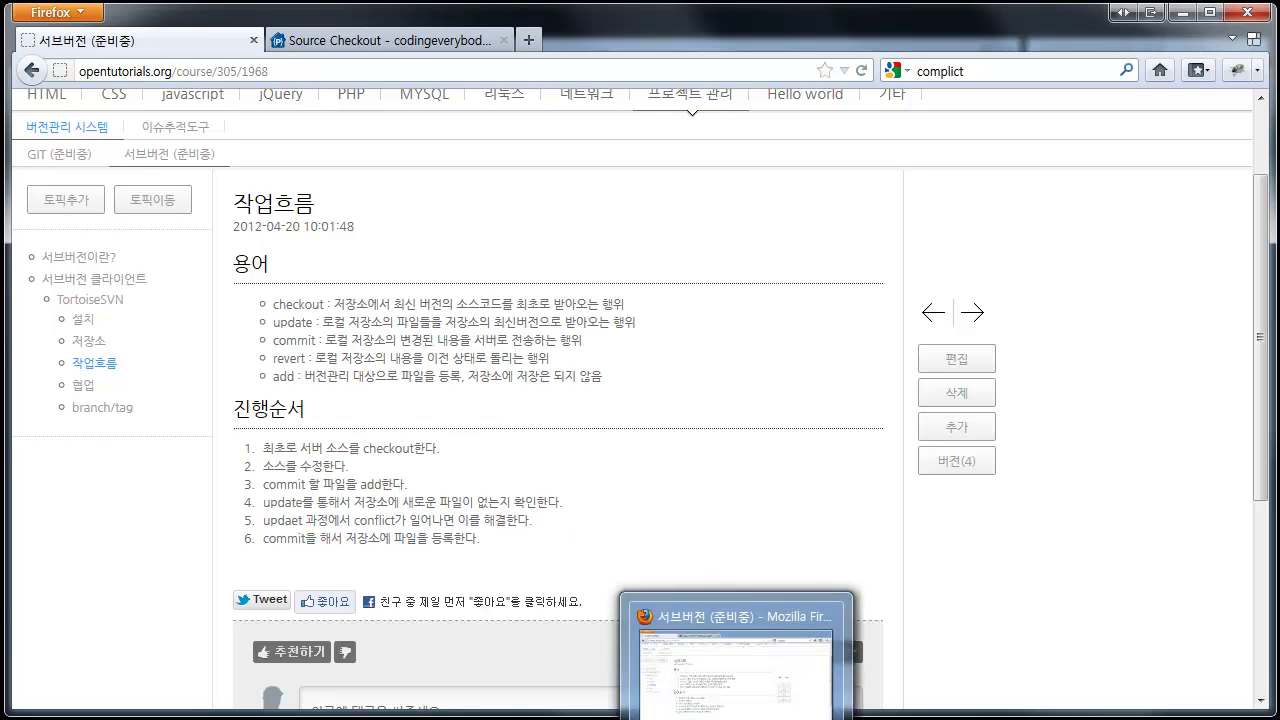
left_click(742, 718)
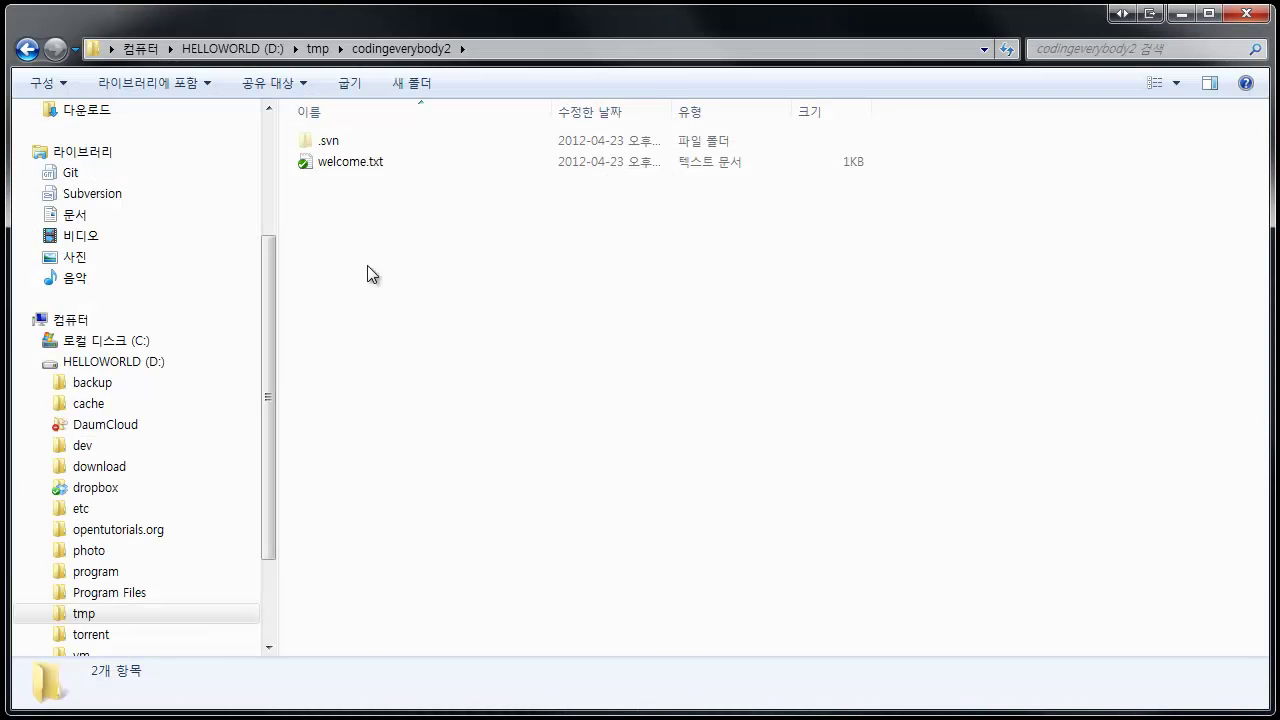
Open welcome.txt for editing, add the line "오늘 날씨 좋네요." below the existing text, then save and close the file
left_click(343, 162)
right_click(342, 158)
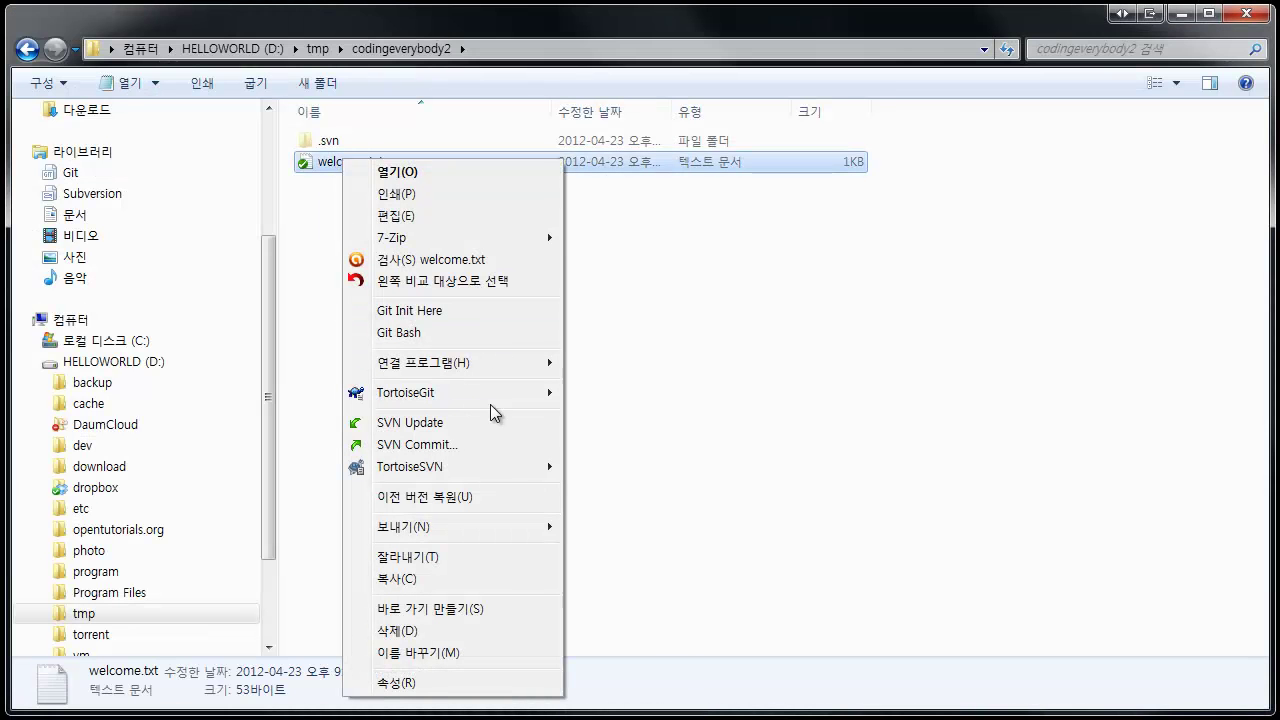
left_click(464, 214)
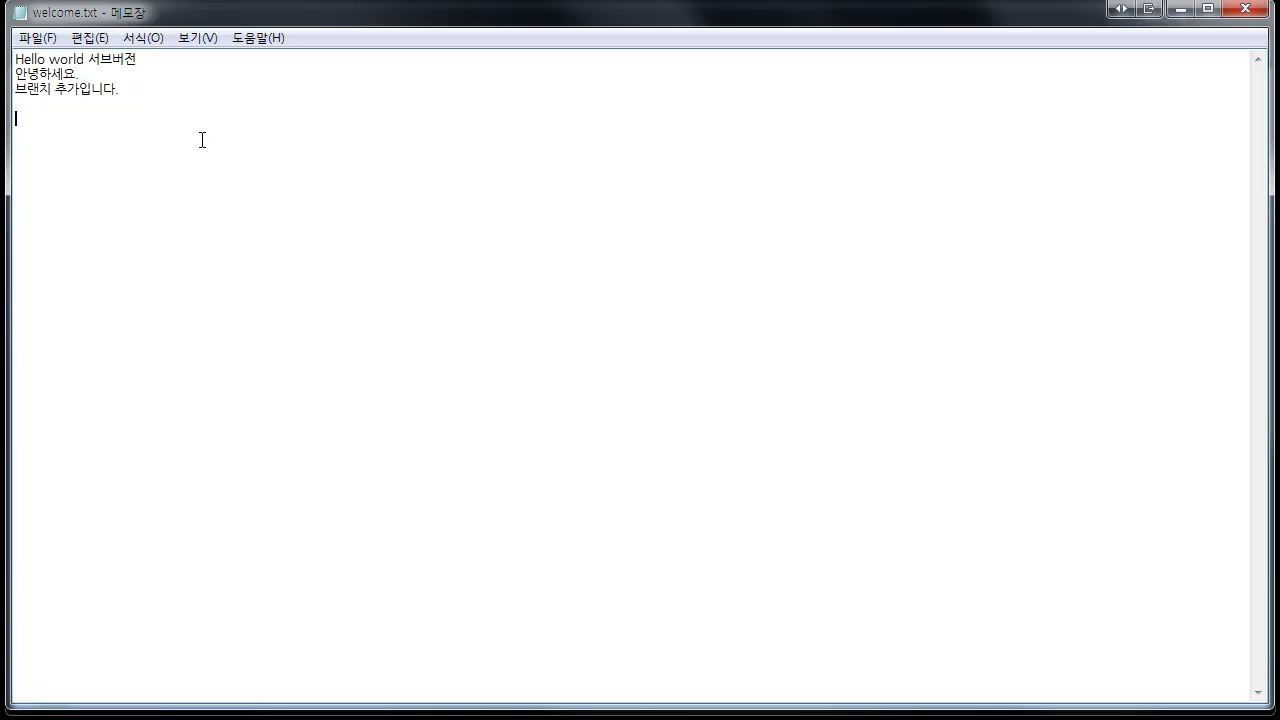
type("ㅇ")
key("BackSpace")
type("오늘 날씨 좋ㄴ네요.")
key("alt")
left_click(1244, 9)
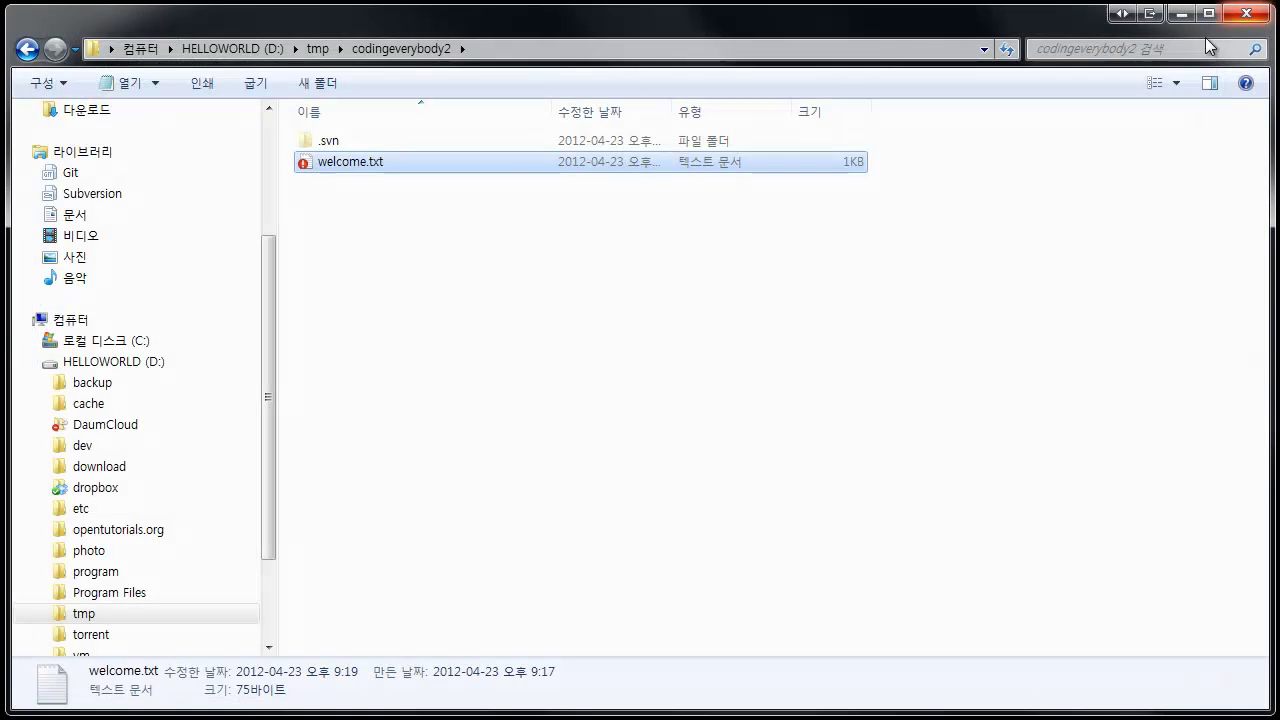
Enlarge the file icons in the codingeverybody2 folder to inspect the status overlay on welcome.txt
left_click(377, 174)
left_click(349, 162)
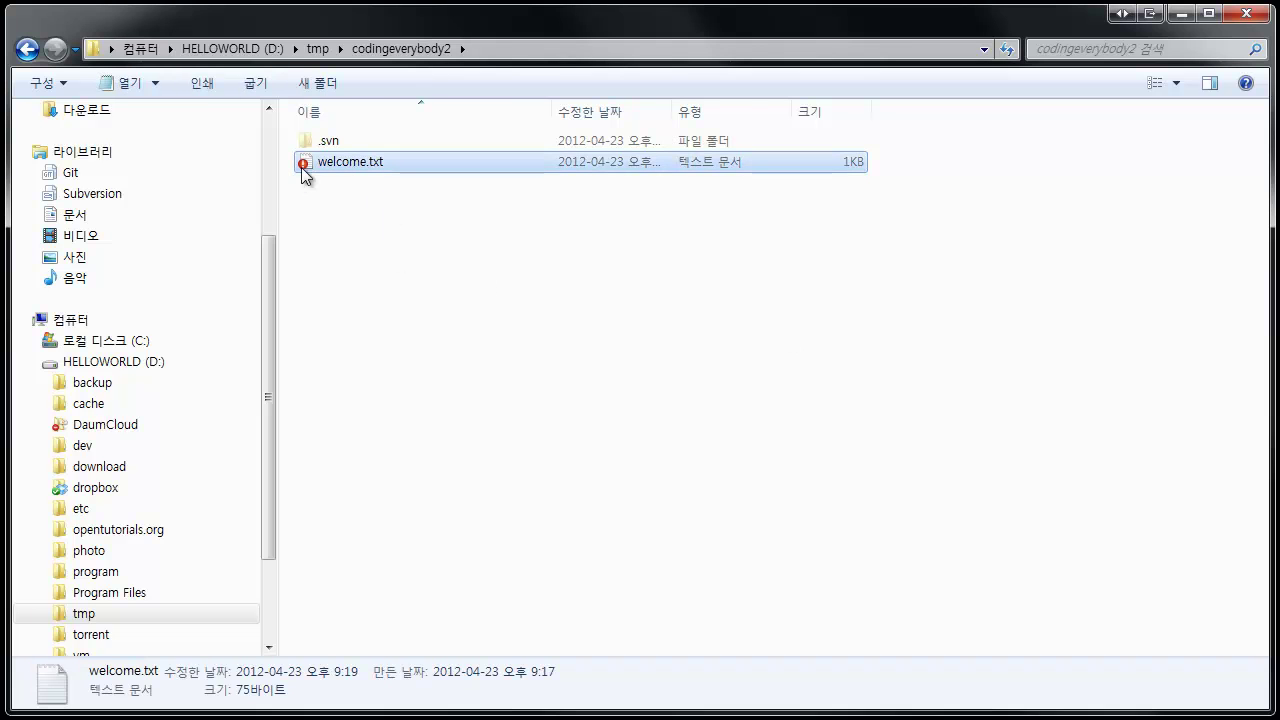
scroll(411, 248, "up", 3, "ctrl")
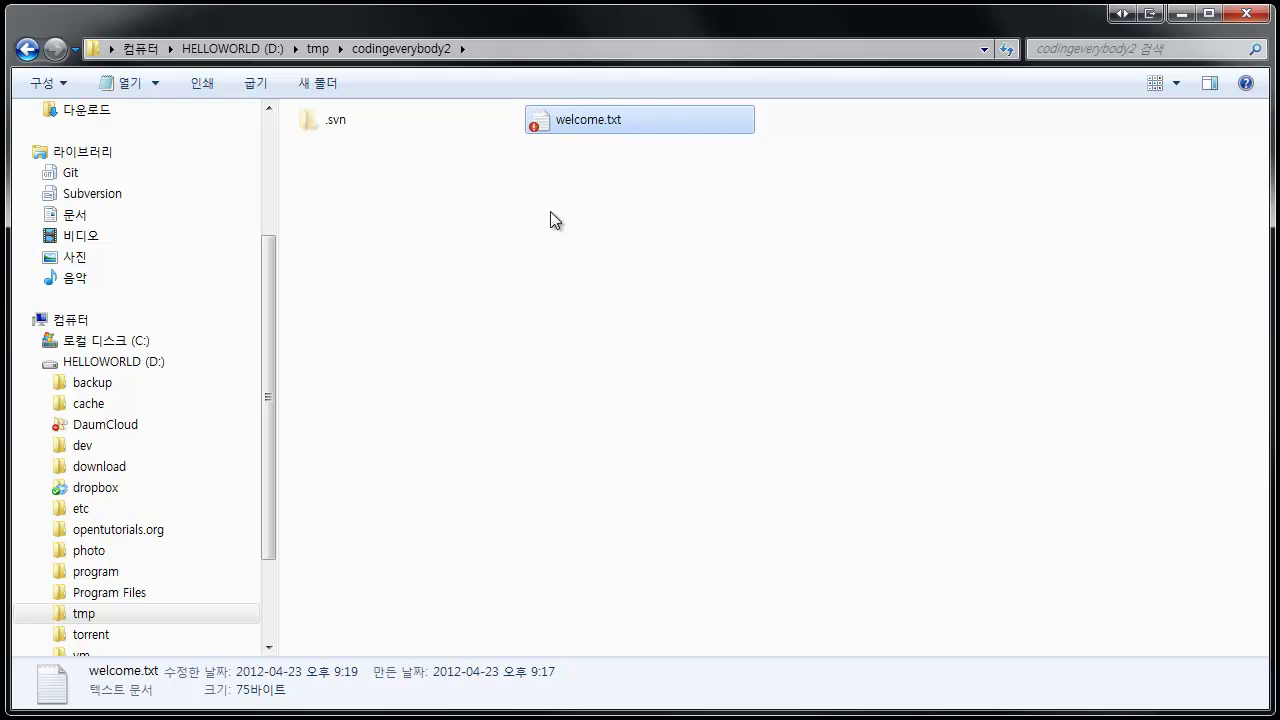
scroll(586, 177, "up", 3, "ctrl")
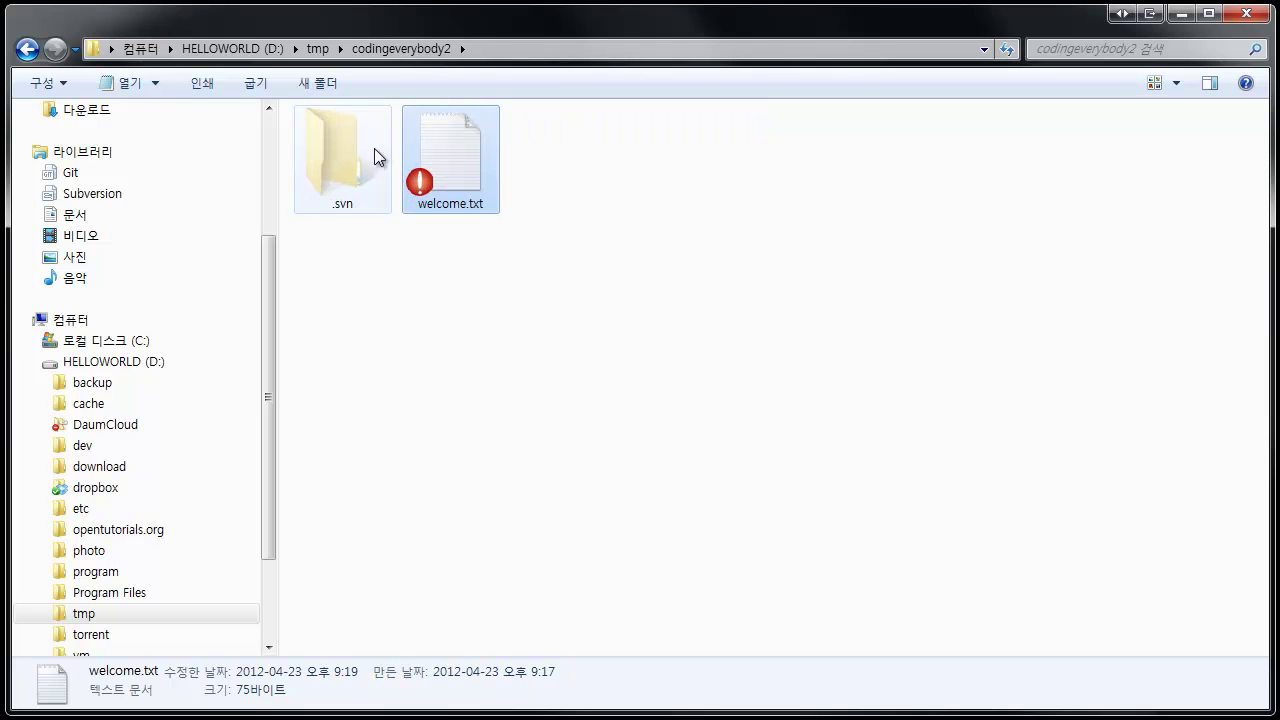
left_click(432, 275)
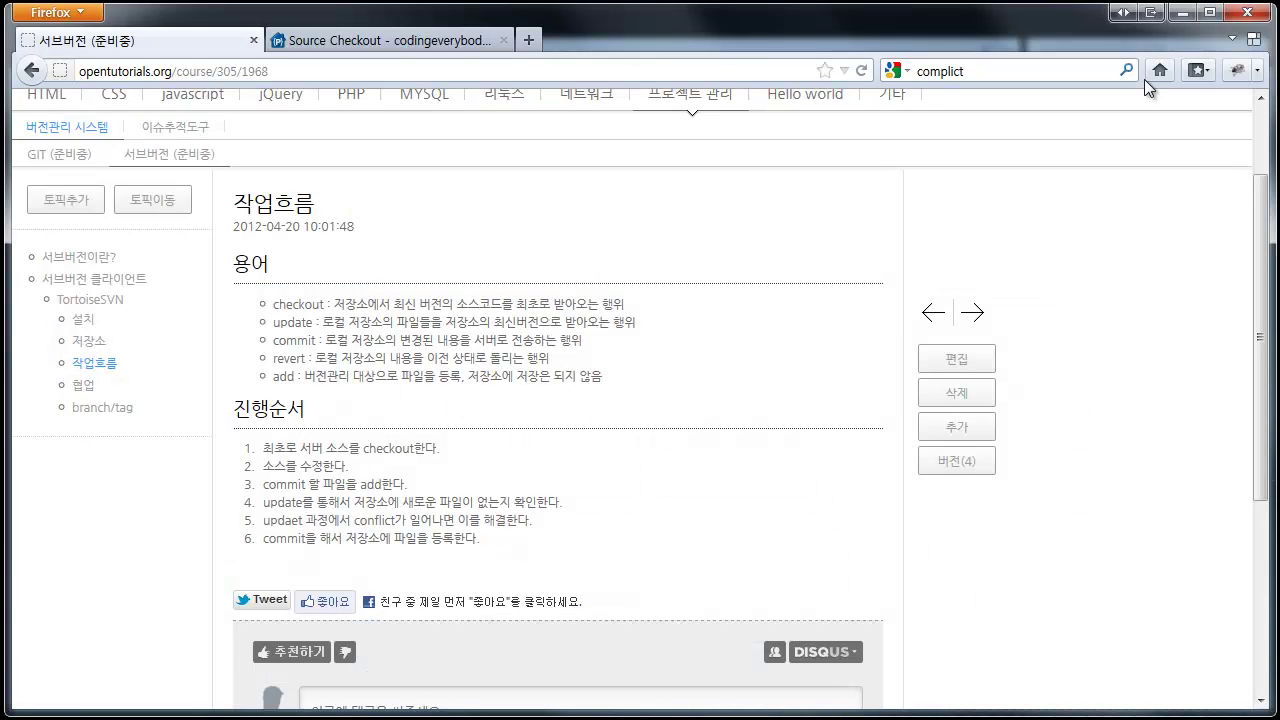
Return to the codingeverybody2 folder and create a new text document there named helloworld.txt
left_click(1182, 13)
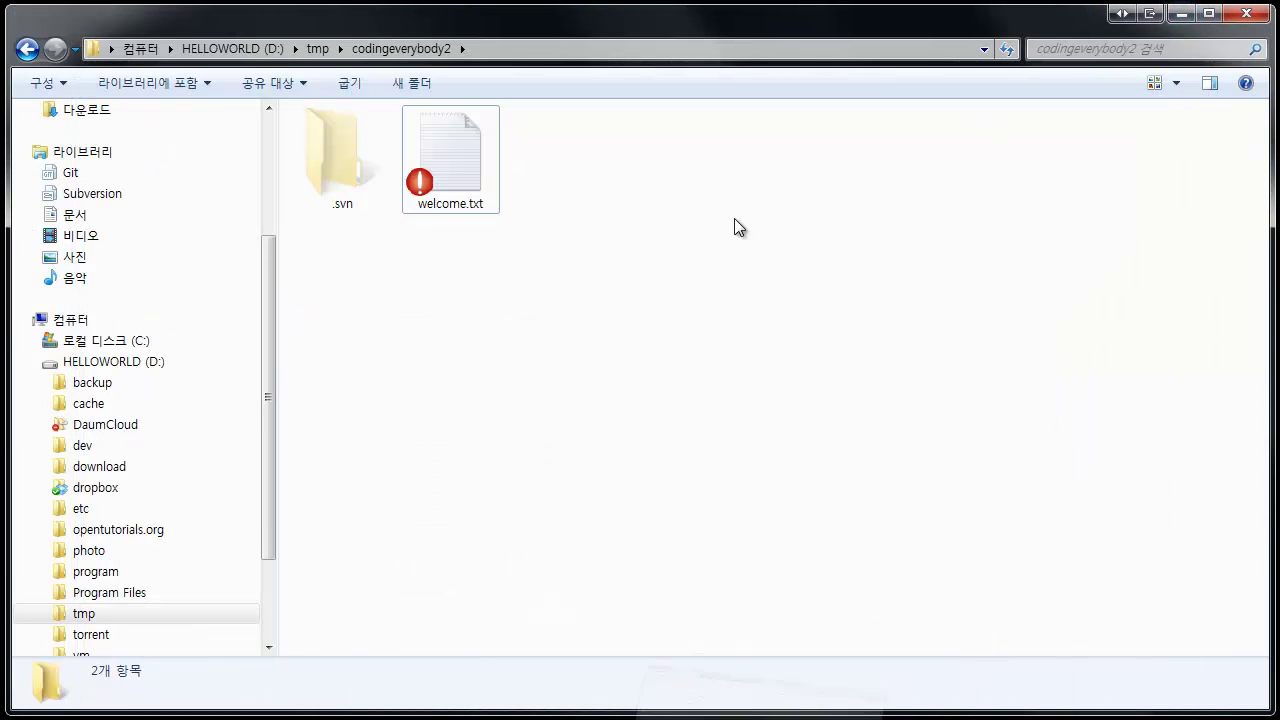
left_click(451, 177)
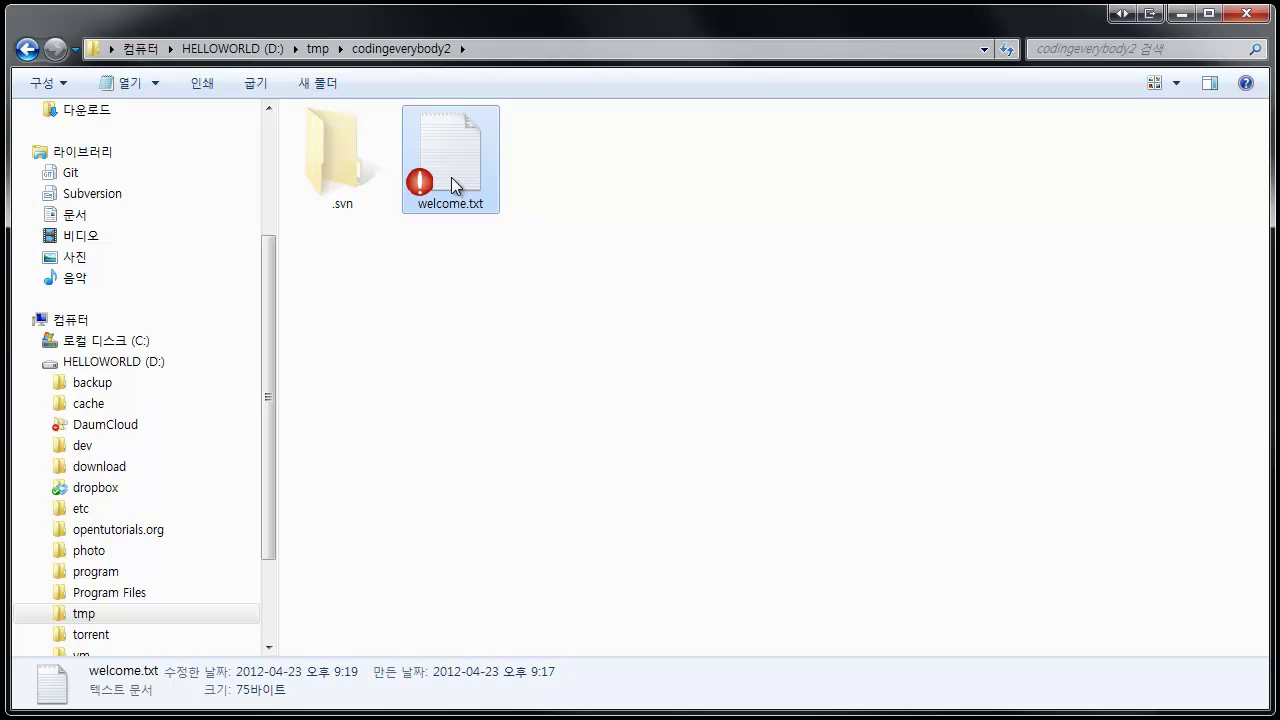
right_click(496, 431)
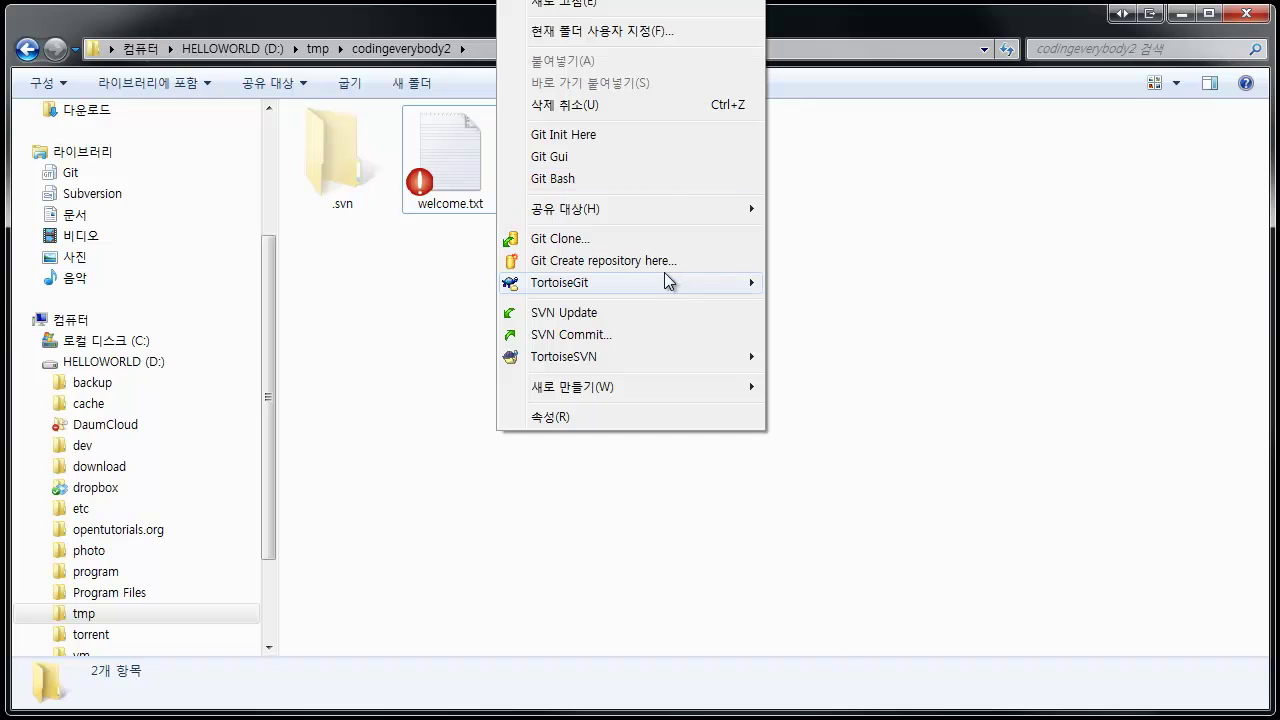
mouse_move(647, 390)
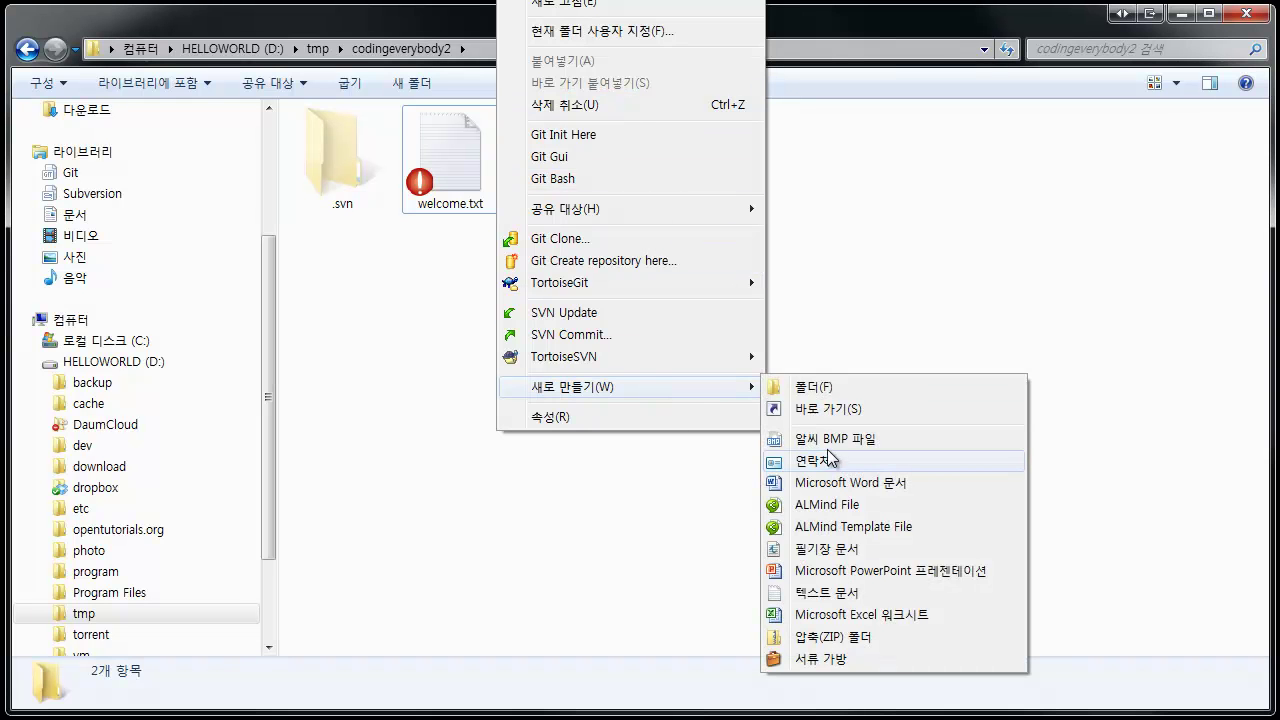
left_click(841, 593)
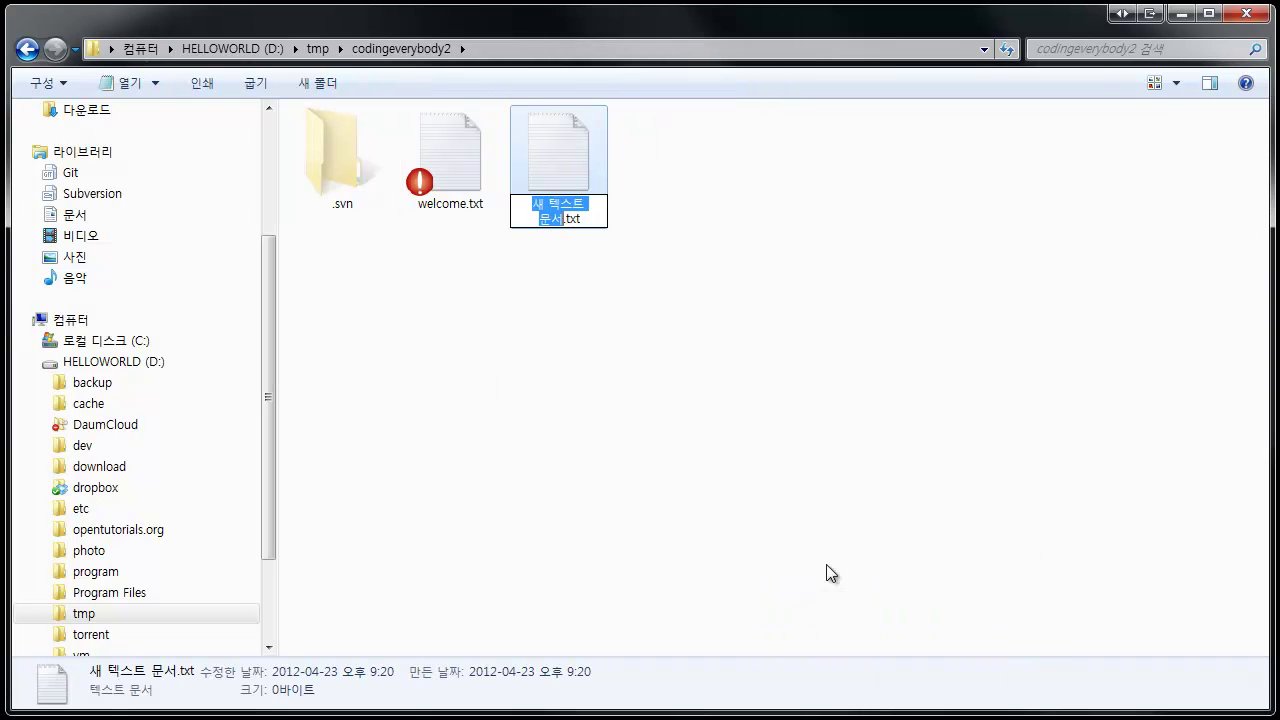
type("ㅗ")
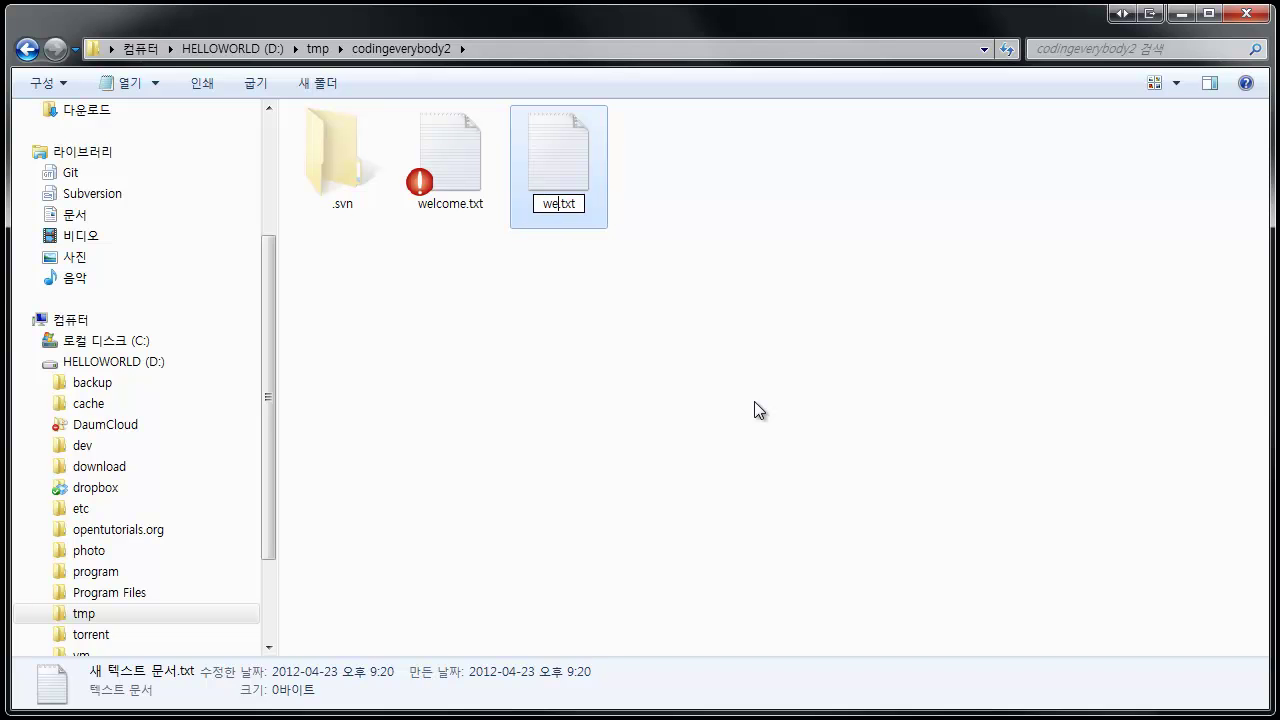
key("BackSpace")
type("helloworld")
key("BackSpace")
key("BackSpace")
key("BackSpace")
key("BackSpace")
type("wor")
key("BackSpace")
key("BackSpace")
key("BackSpace")
key("BackSpace")
type("world")
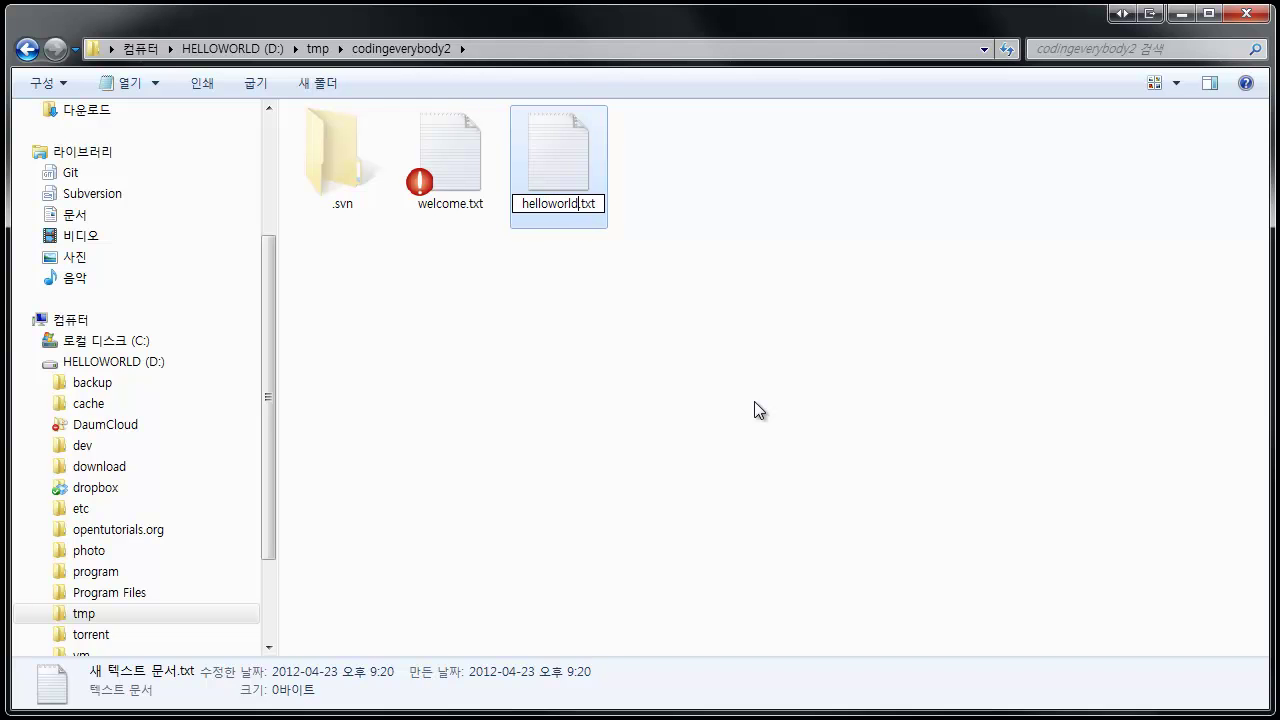
left_click(754, 410)
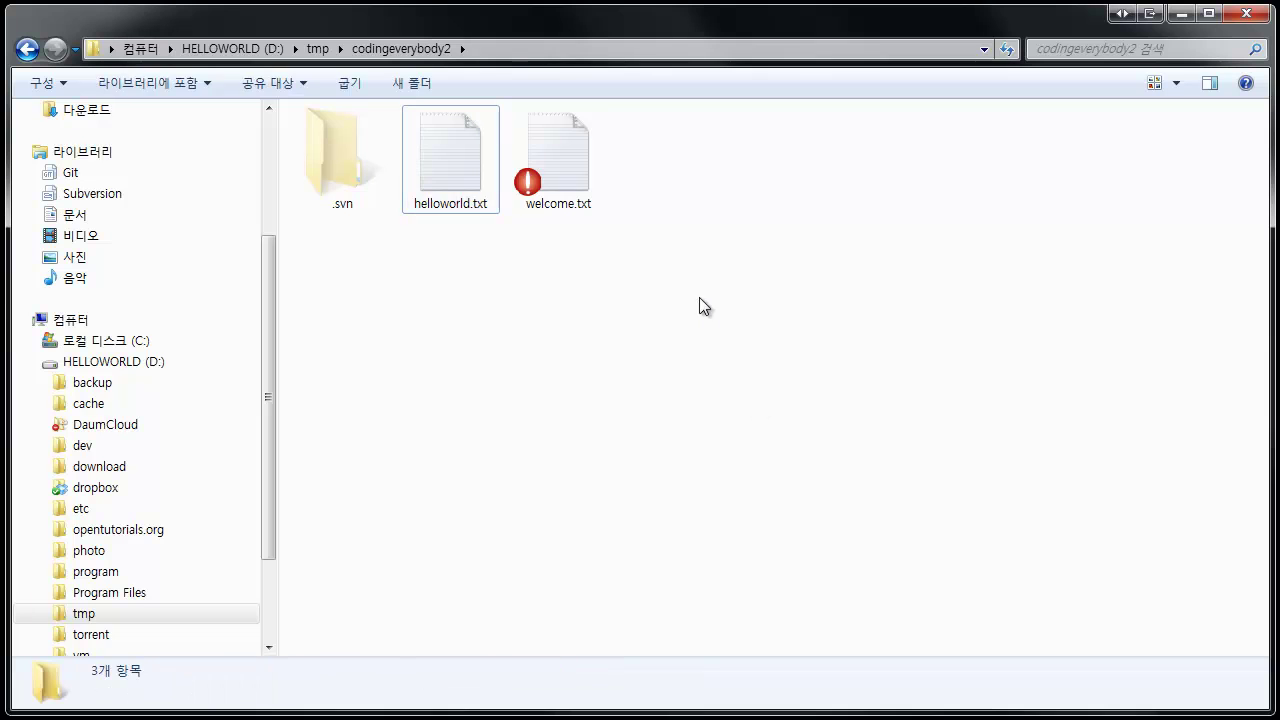
Write "생활코딩의 세계에 오신 것을 환영합니다." in helloworld.txt, save it, and refresh the codingeverybody2 folder
left_click(449, 182)
double_click(449, 182)
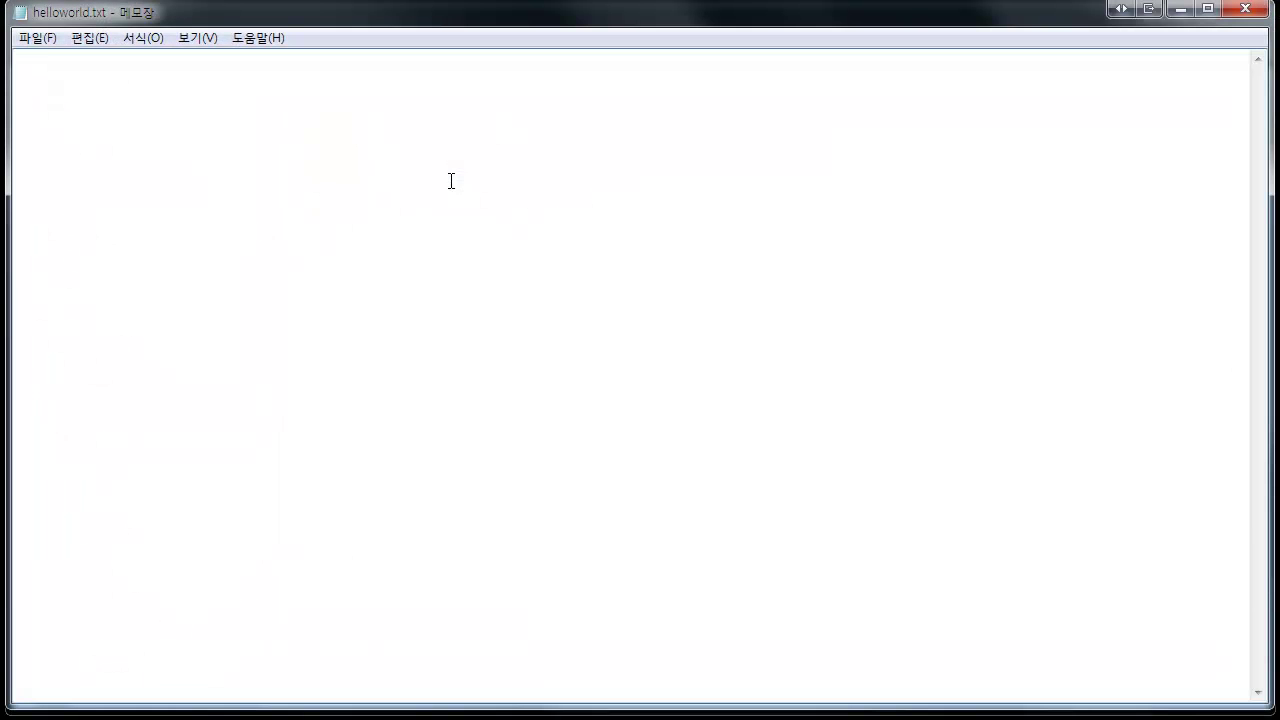
type("생활코딩의 세")
type("계에 오신 것을")
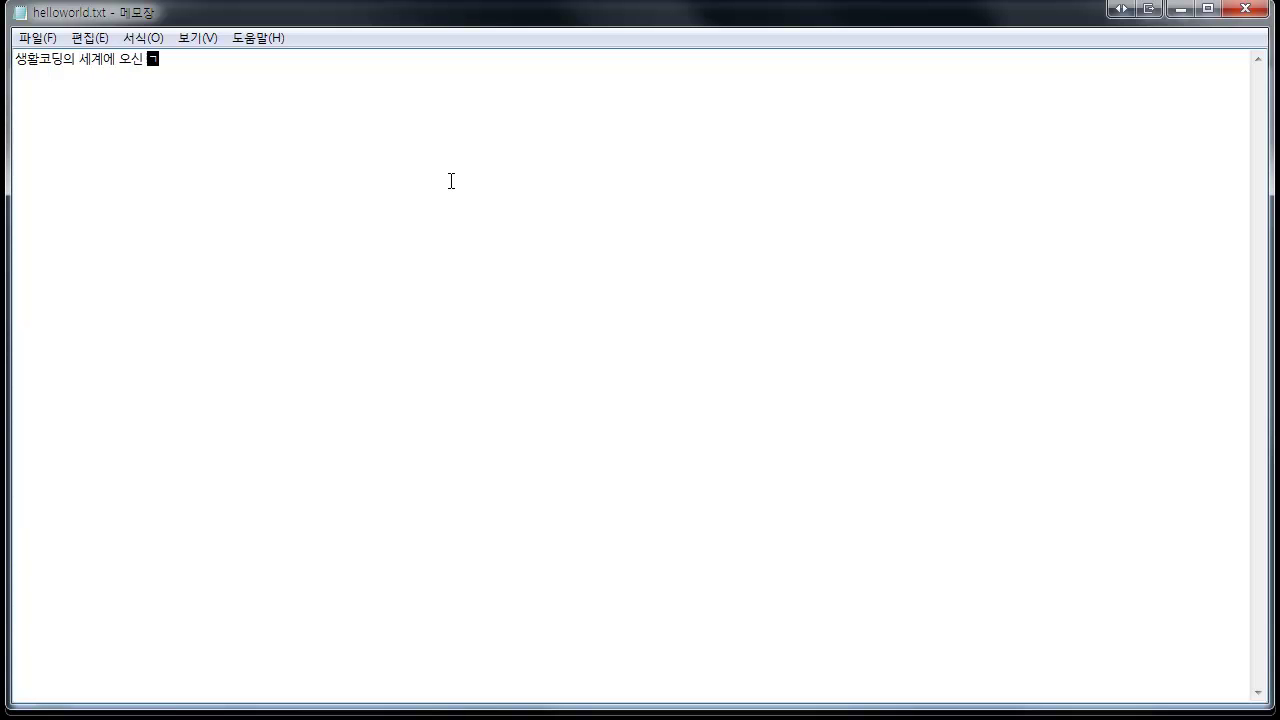
type(" 환영합니다.")
key("alt+Tab")
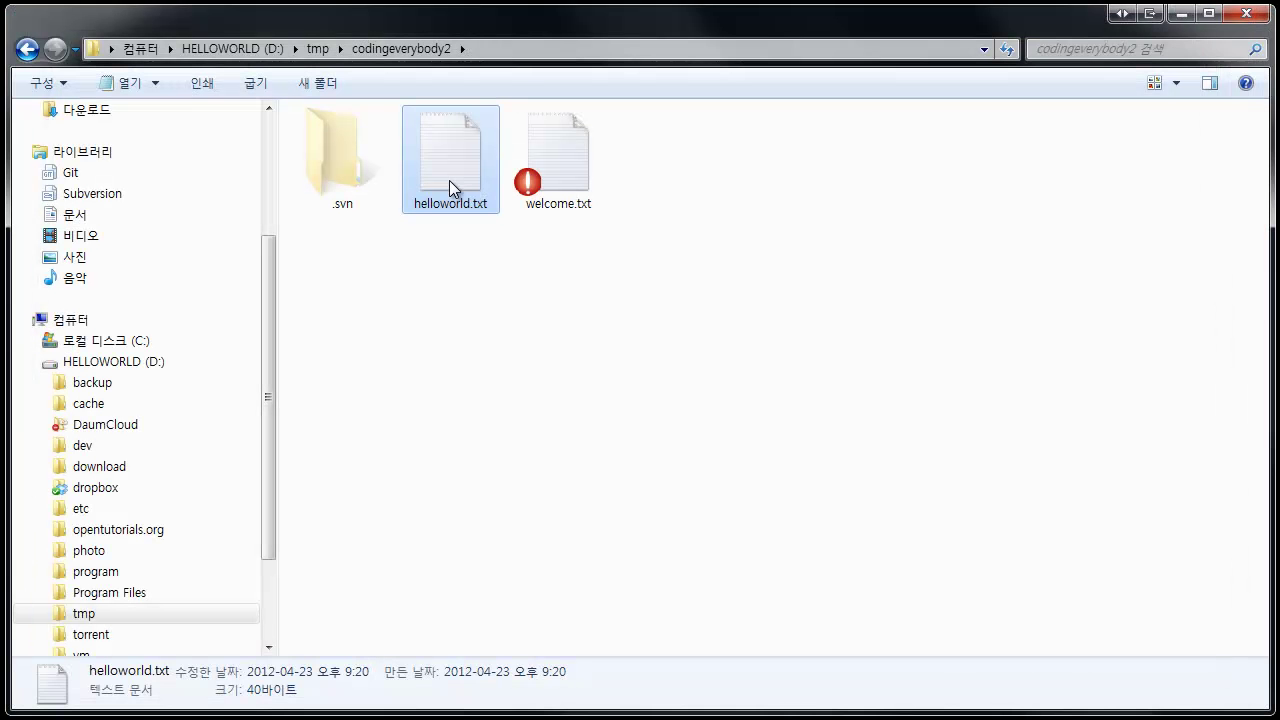
key("F5")
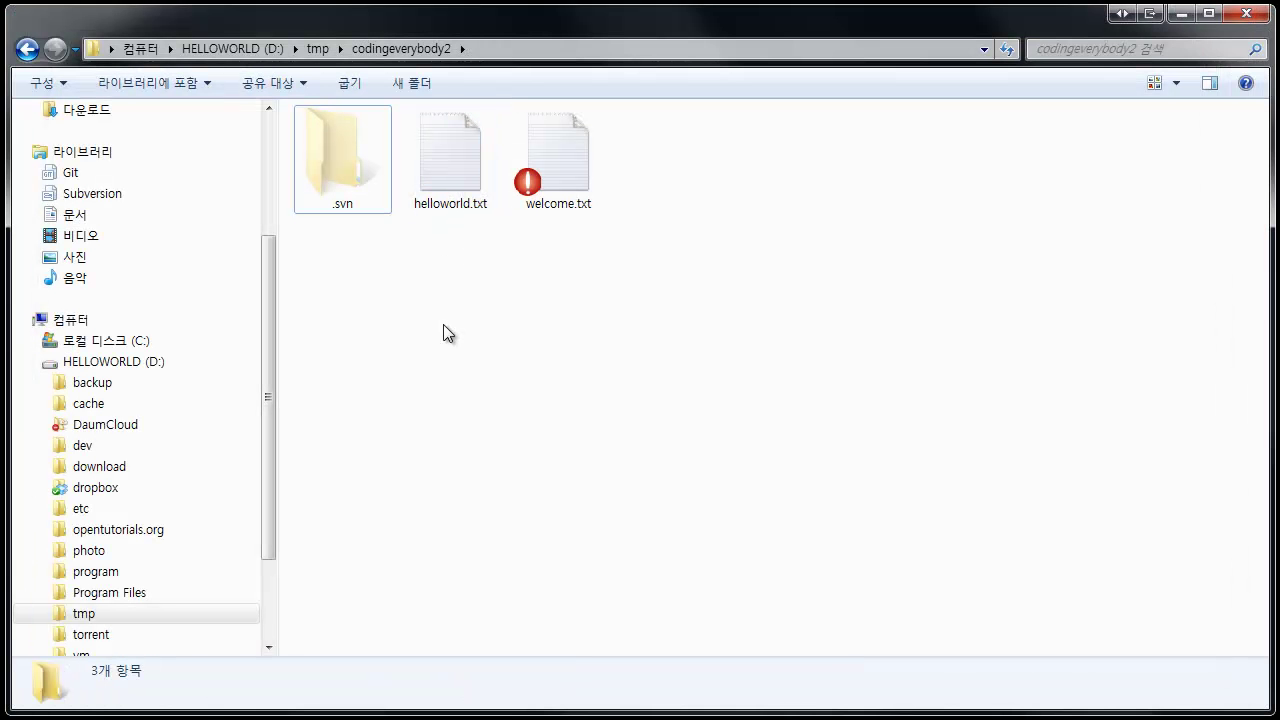
Add helloworld.txt to version control with the TortoiseSVN Add command
left_click(456, 180)
right_click(455, 172)
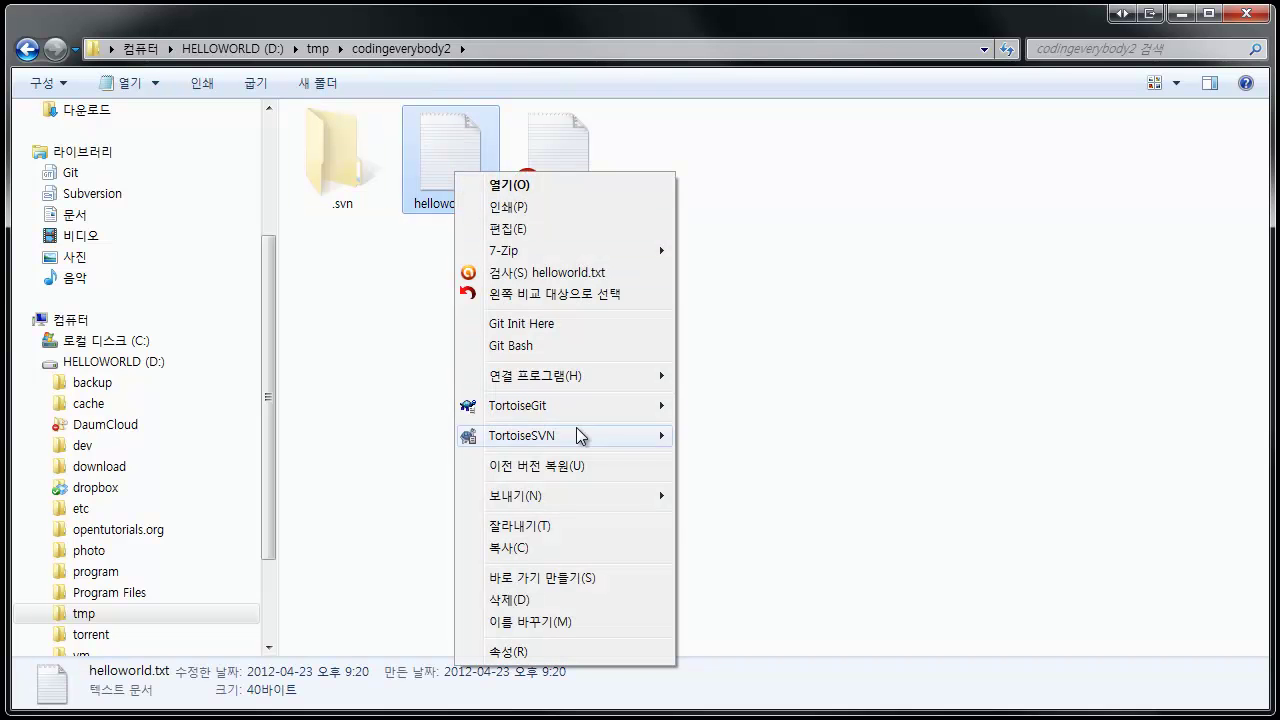
mouse_move(576, 435)
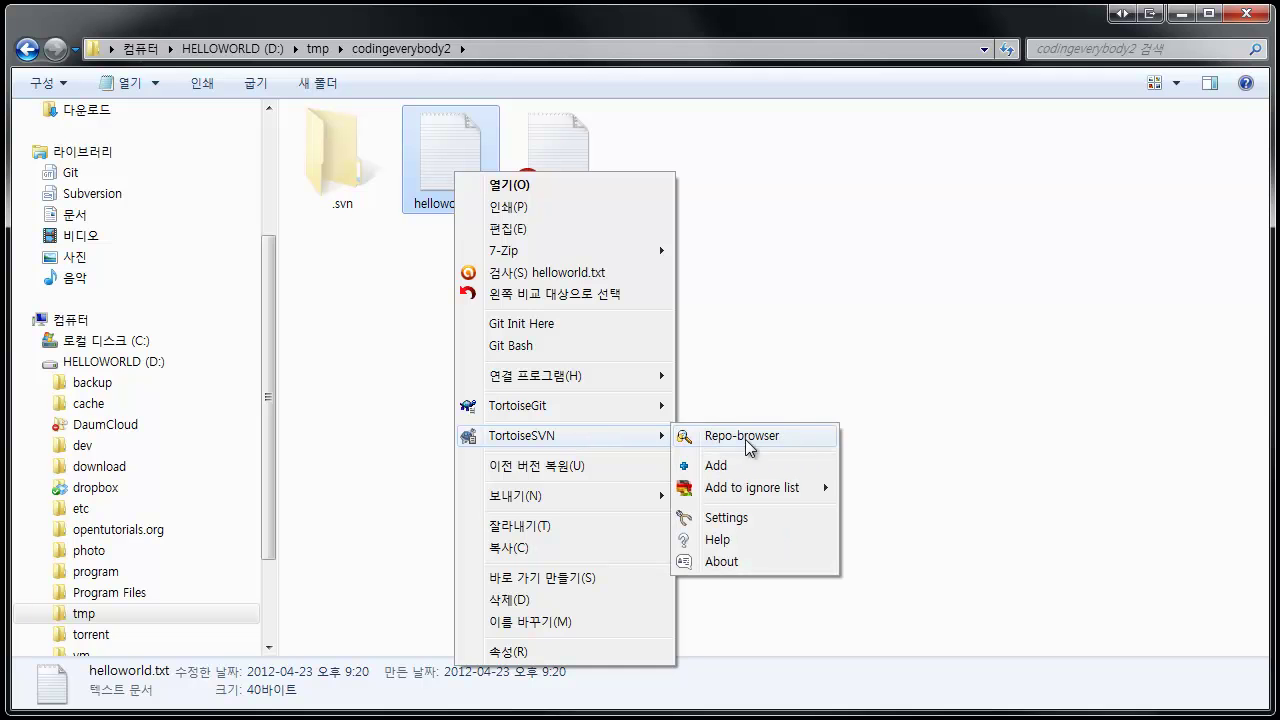
left_click(765, 476)
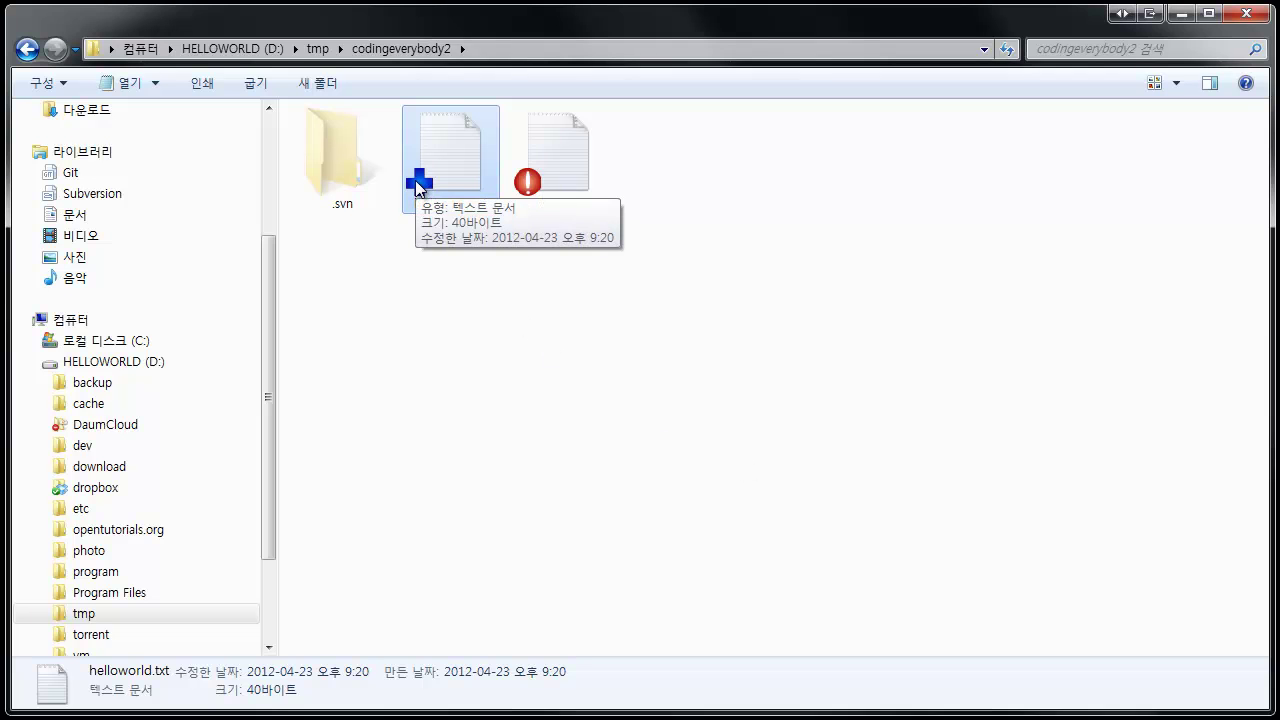
left_click(500, 260)
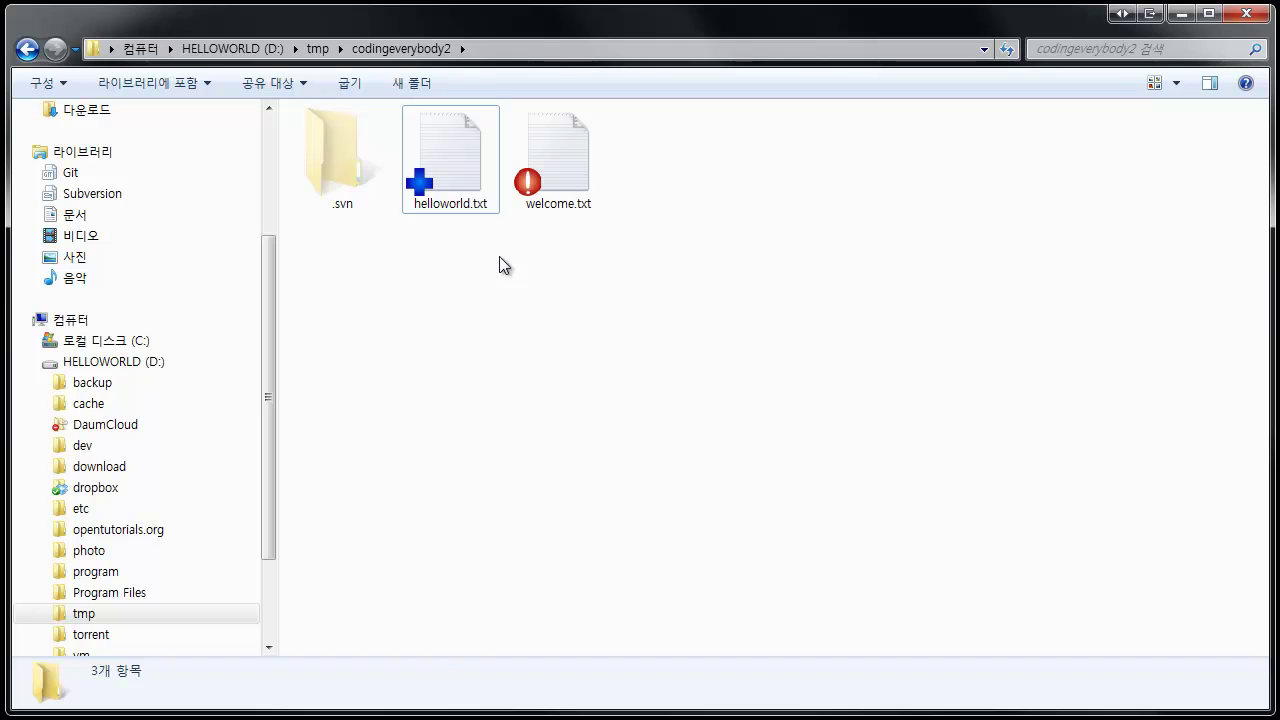
Create another new text document in the codingeverybody2 folder and name it goodbye.txt
left_click(452, 166)
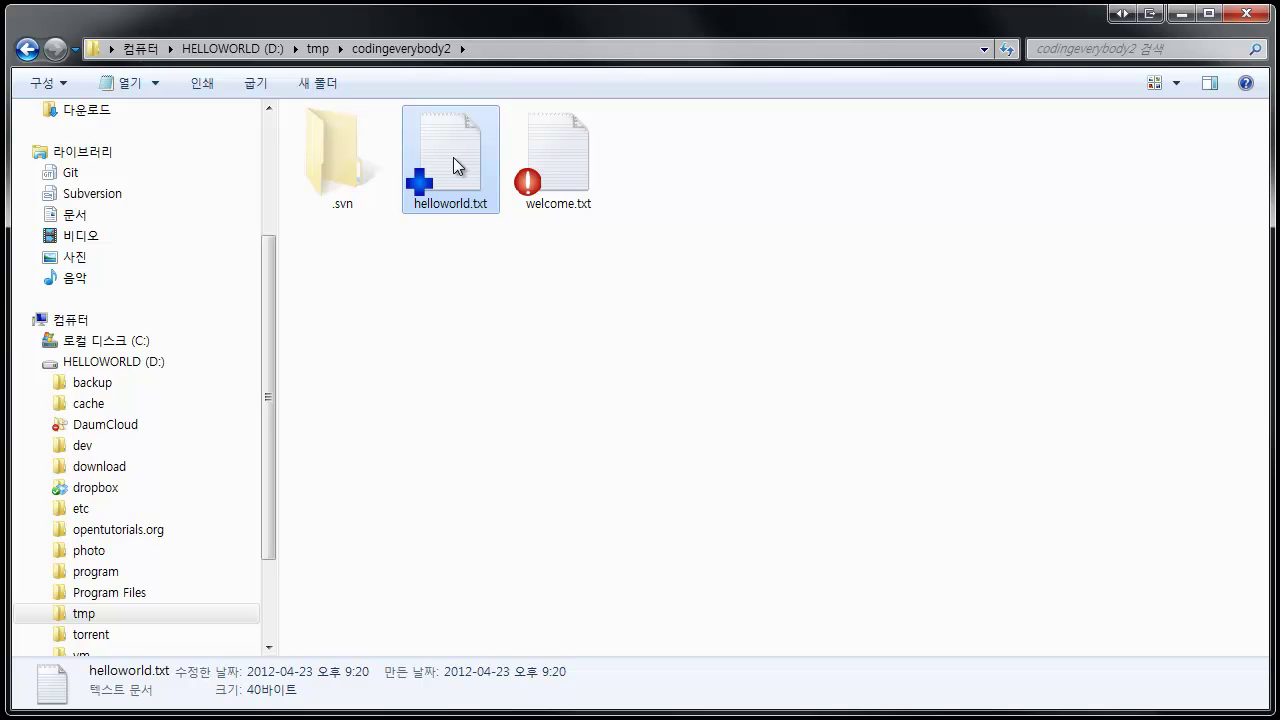
left_click(509, 331)
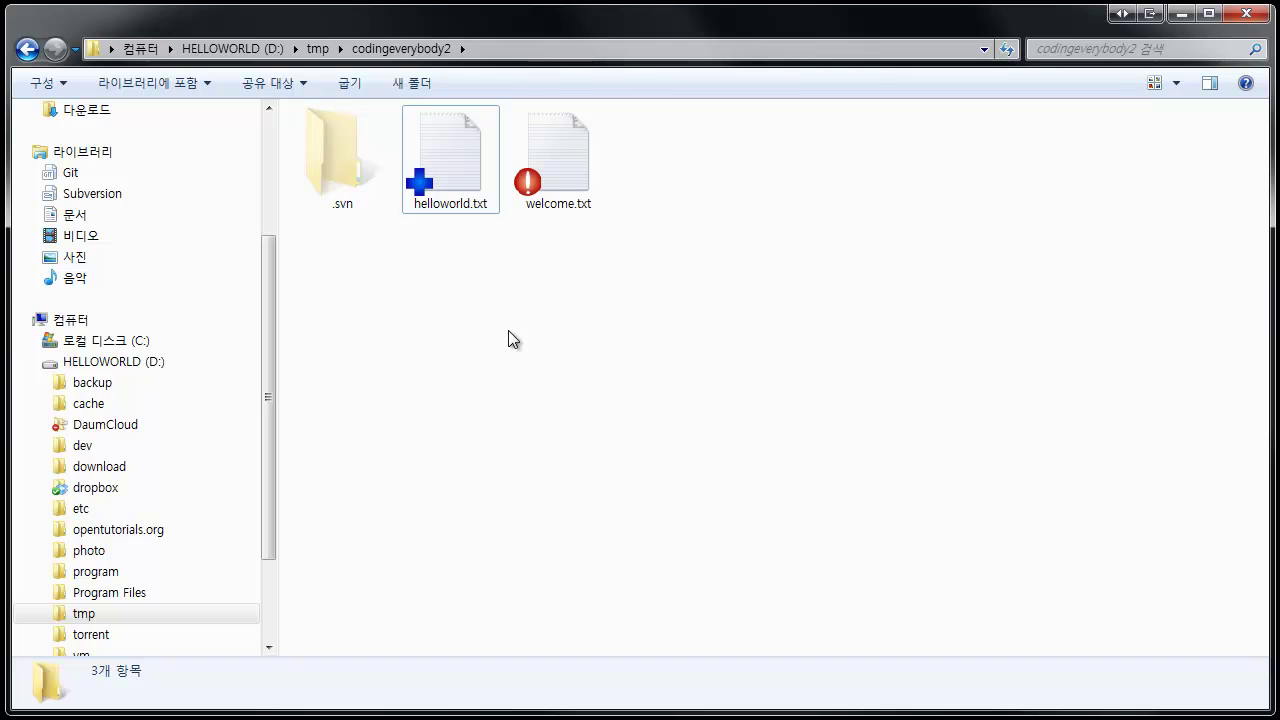
right_click(508, 330)
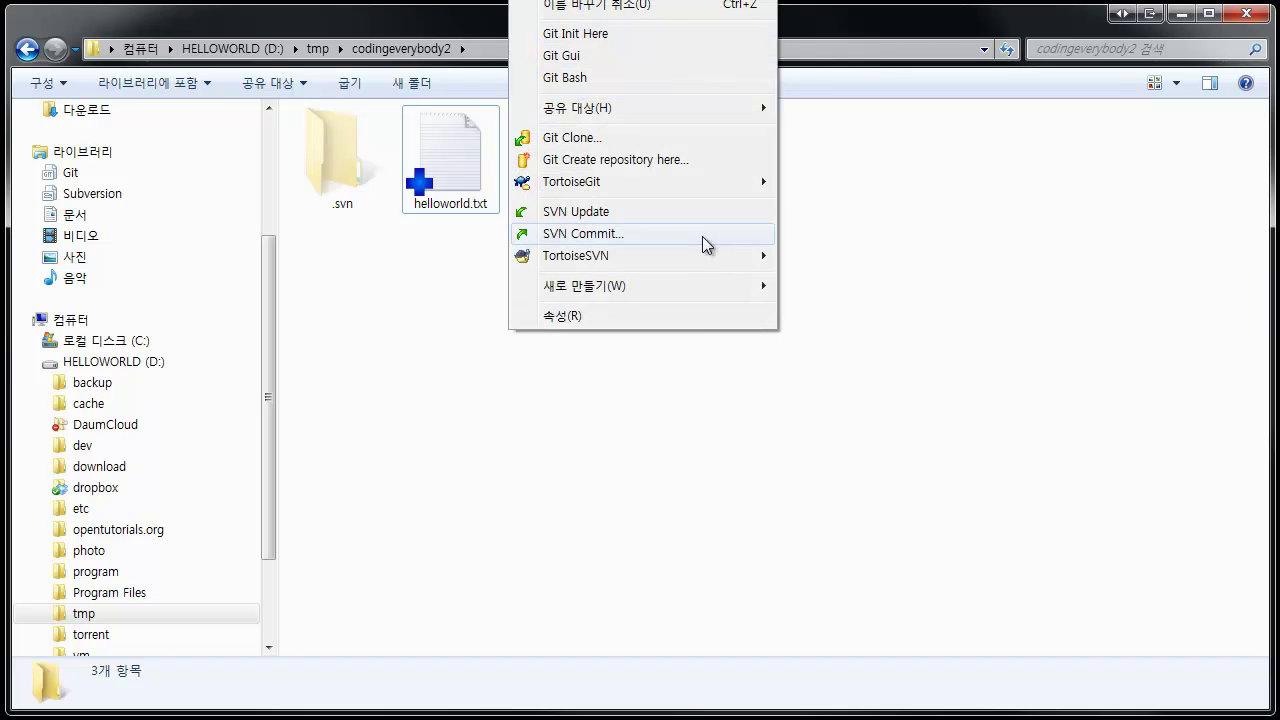
mouse_move(712, 290)
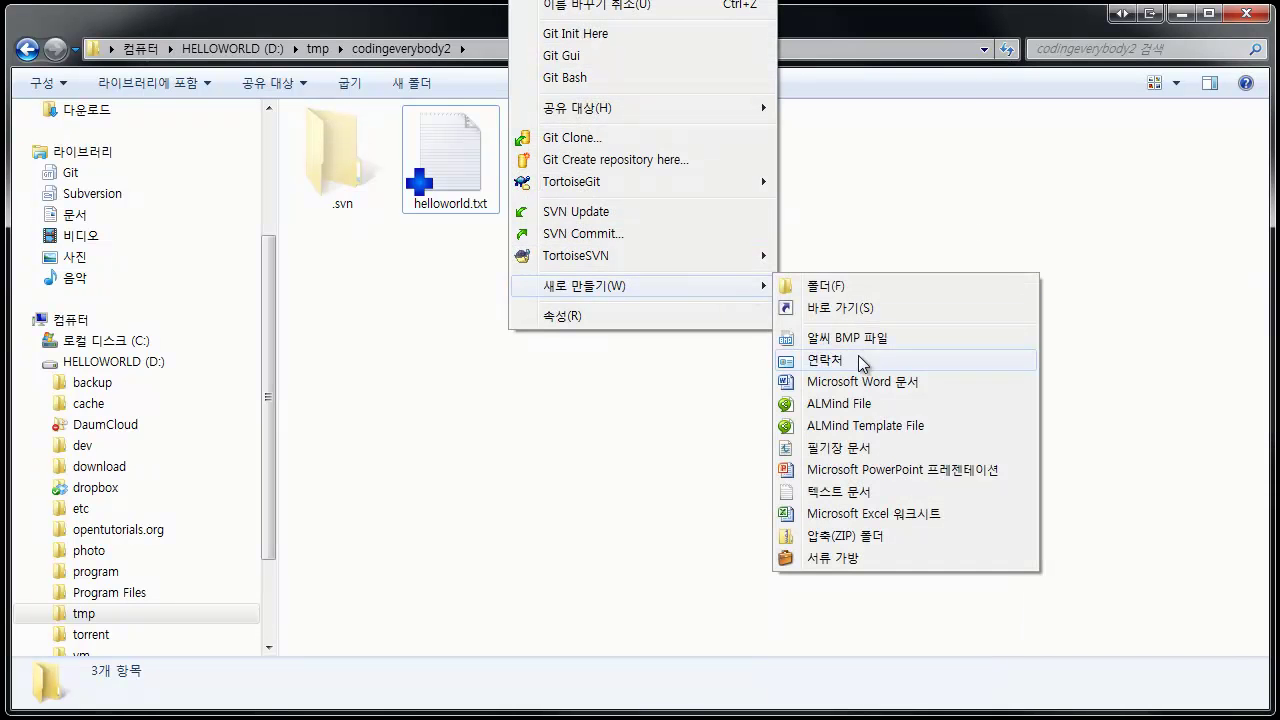
left_click(862, 491)
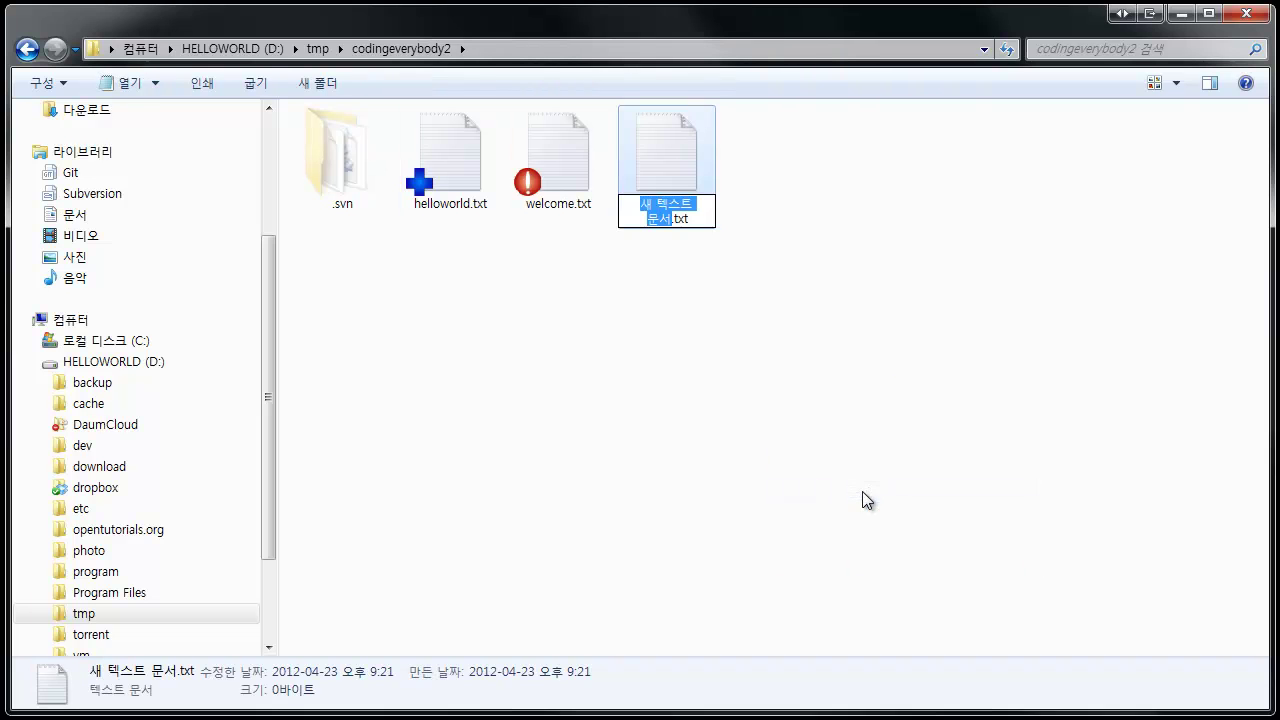
type("goodbye")
key("Return")
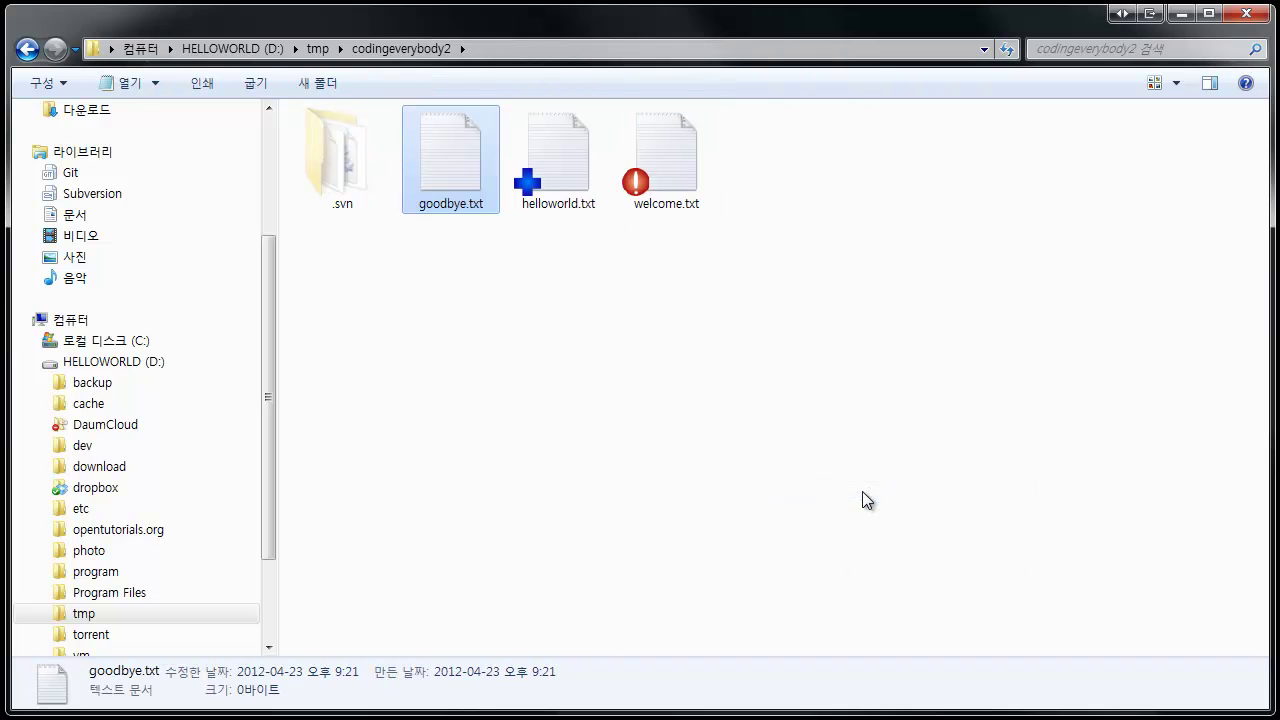
left_click(862, 491)
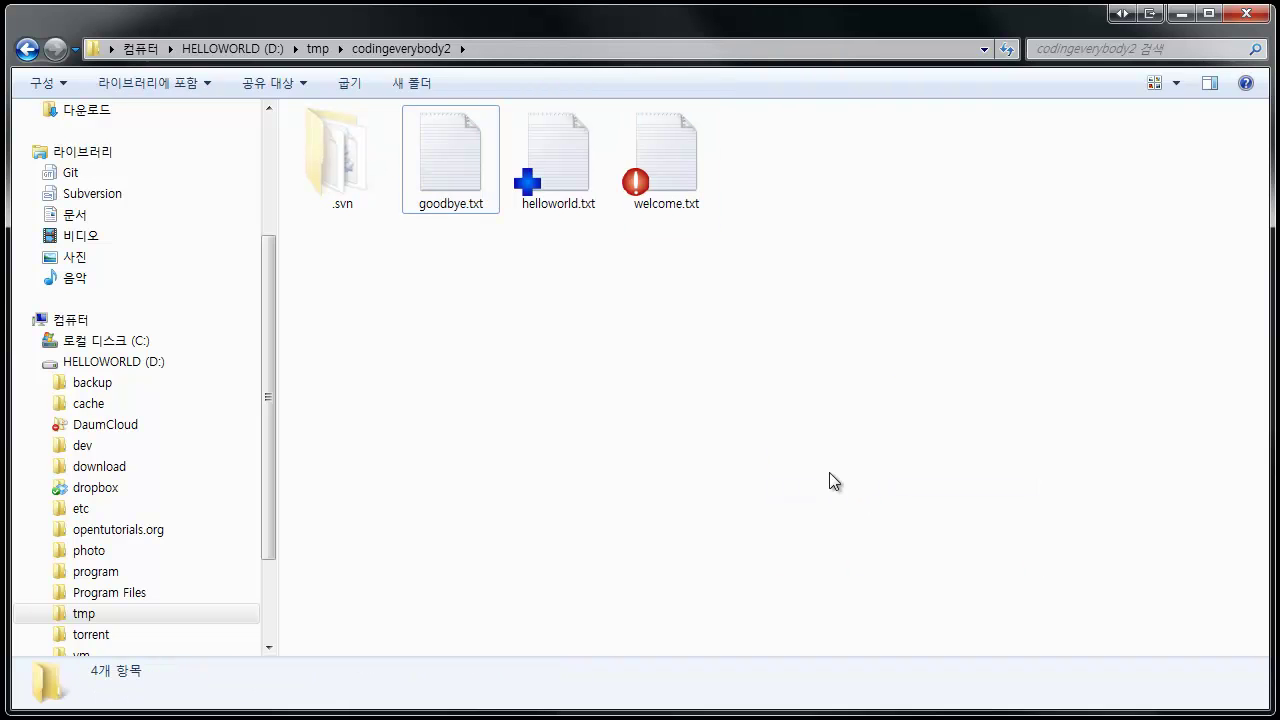
Review the workflow list in Firefox and locate the SVN Update and Commit commands for the working copy folder
left_click(467, 214)
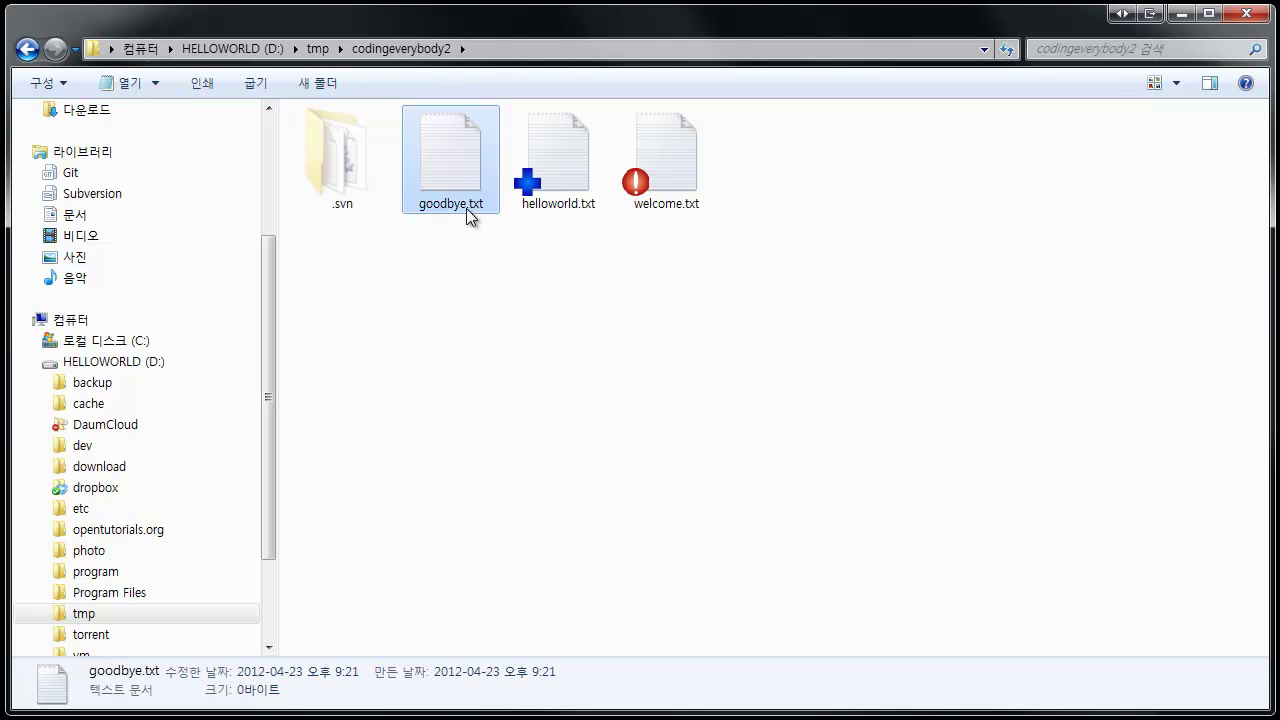
right_click(561, 328)
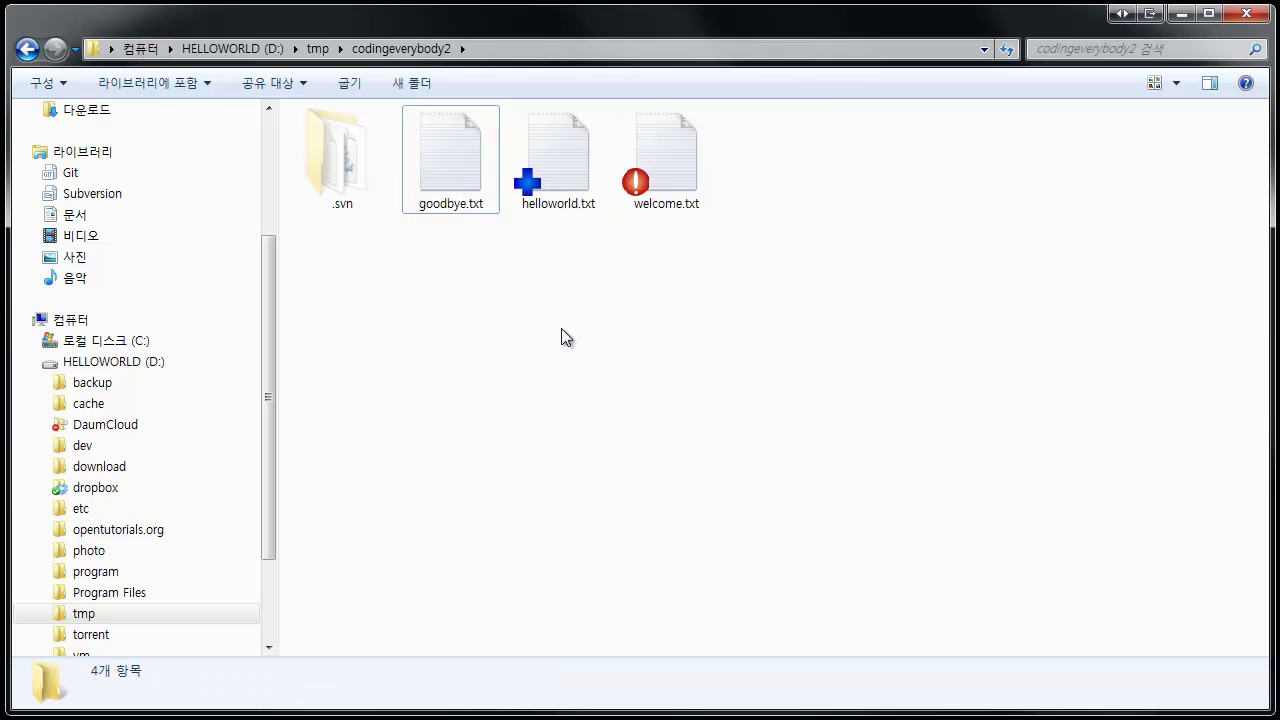
right_click(580, 427)
left_click(514, 343)
key("alt+Tab")
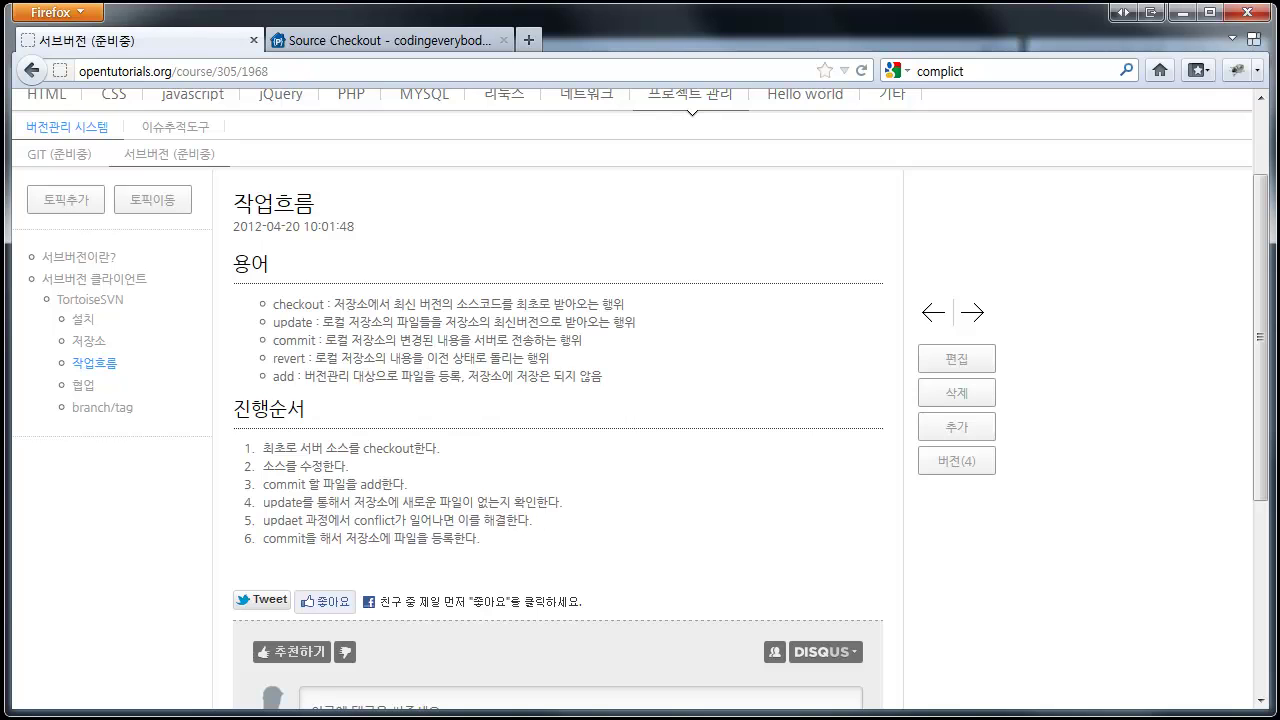
key("alt+Tab")
right_click(560, 300)
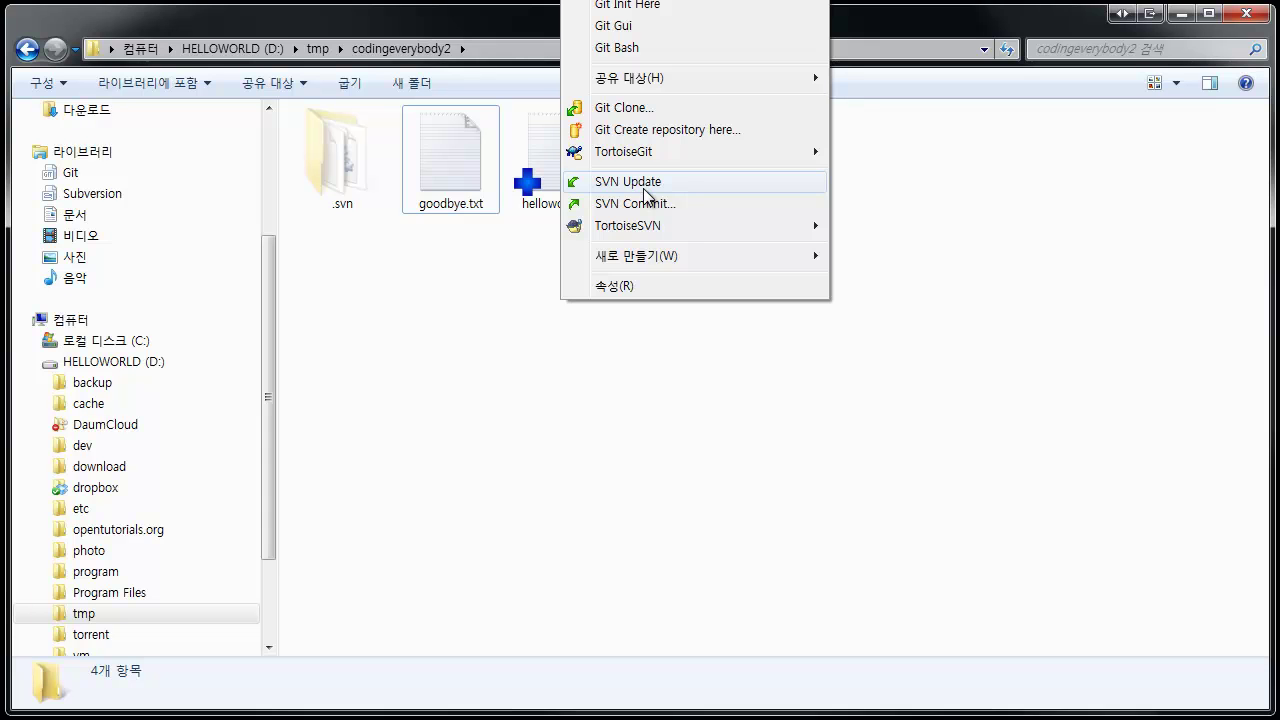
left_click(577, 449)
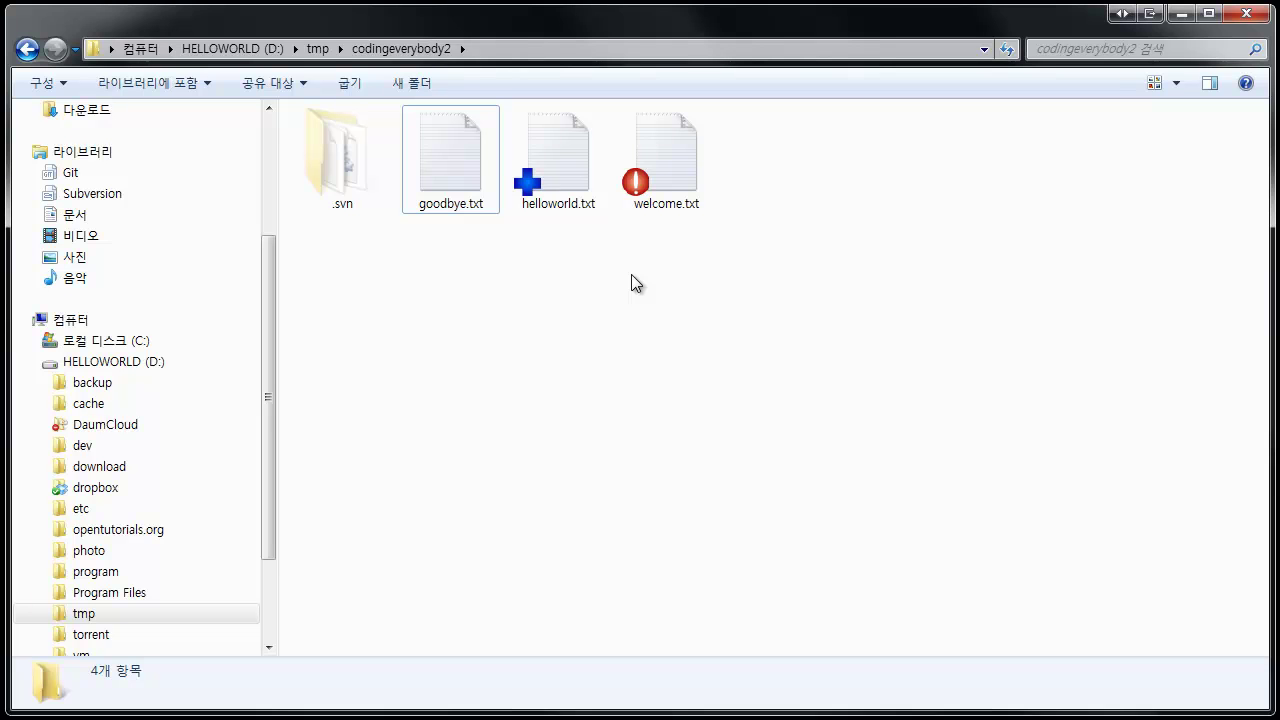
Switch to Firefox, examine the commit/add and checkout steps in the workflow list, and return to the working copy folder
key("alt+Tab")
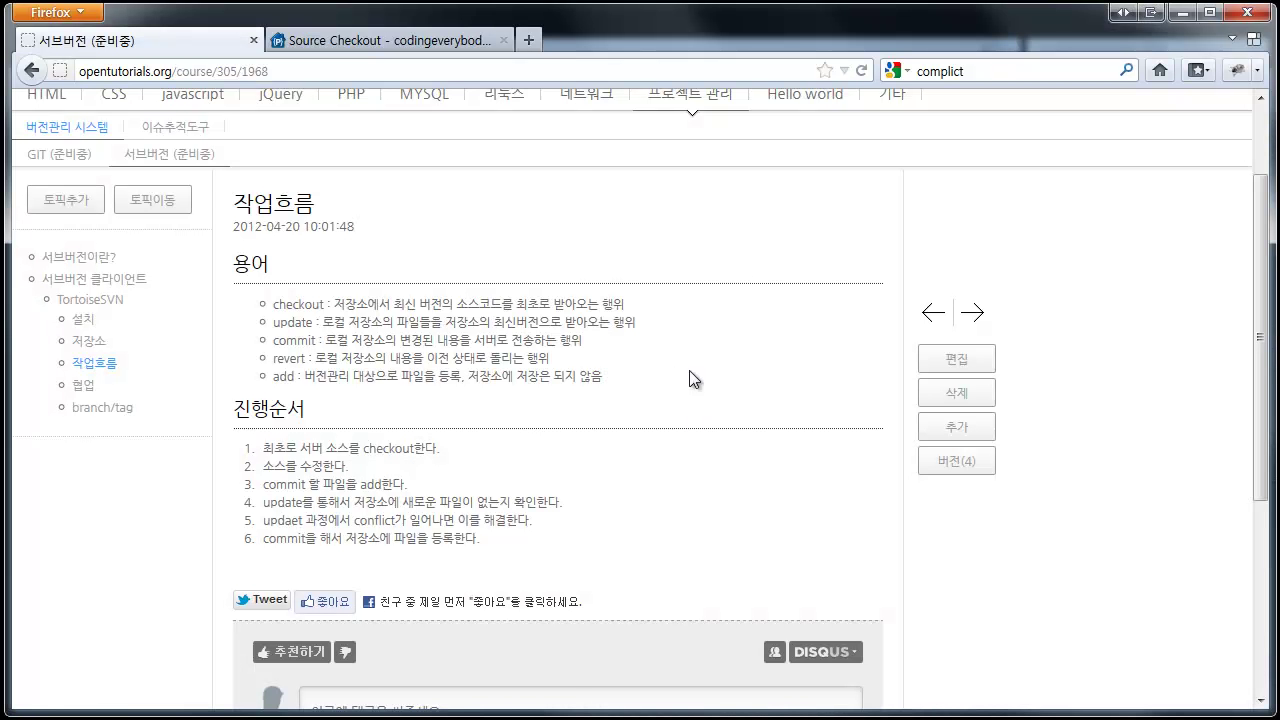
double_click(292, 485)
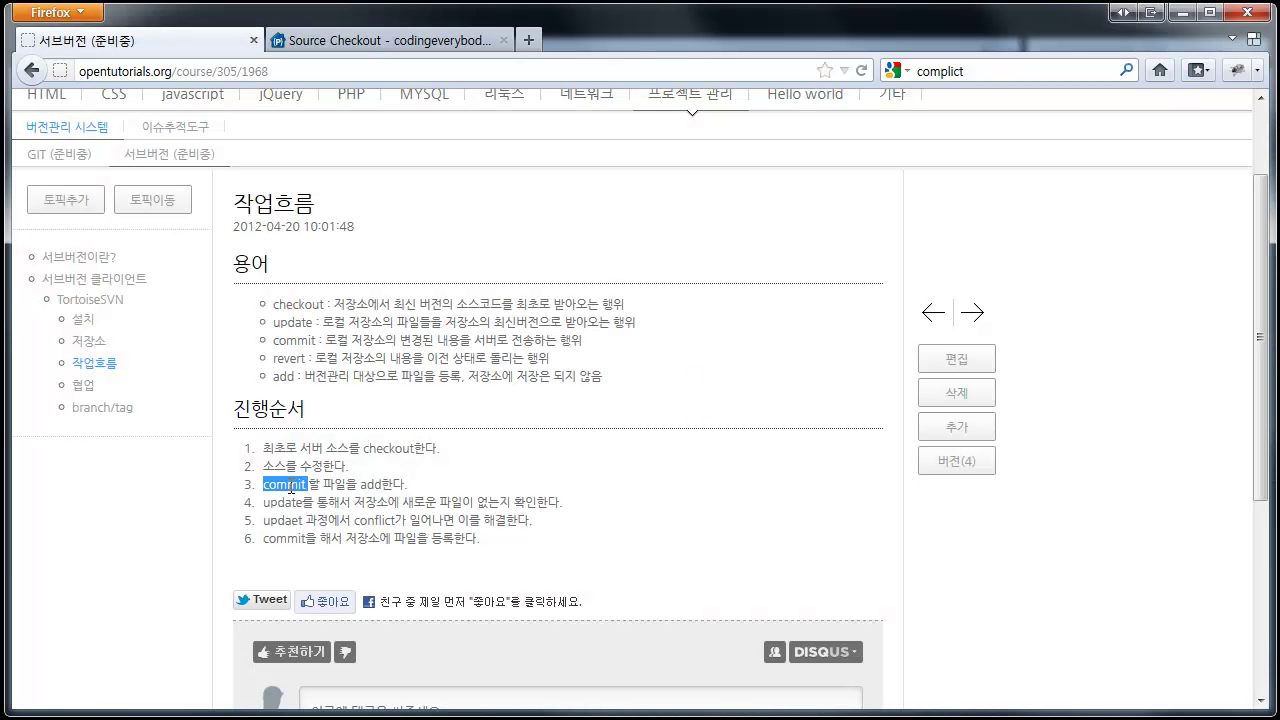
double_click(369, 449)
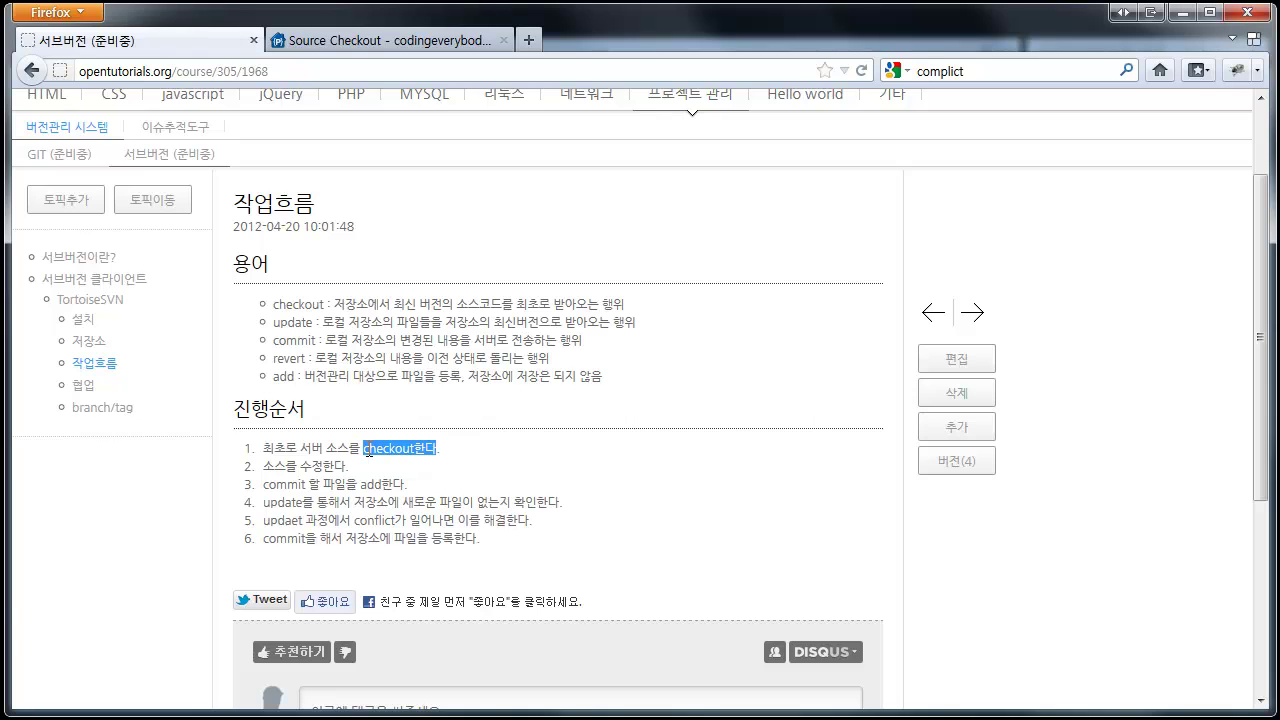
key("alt+Tab")
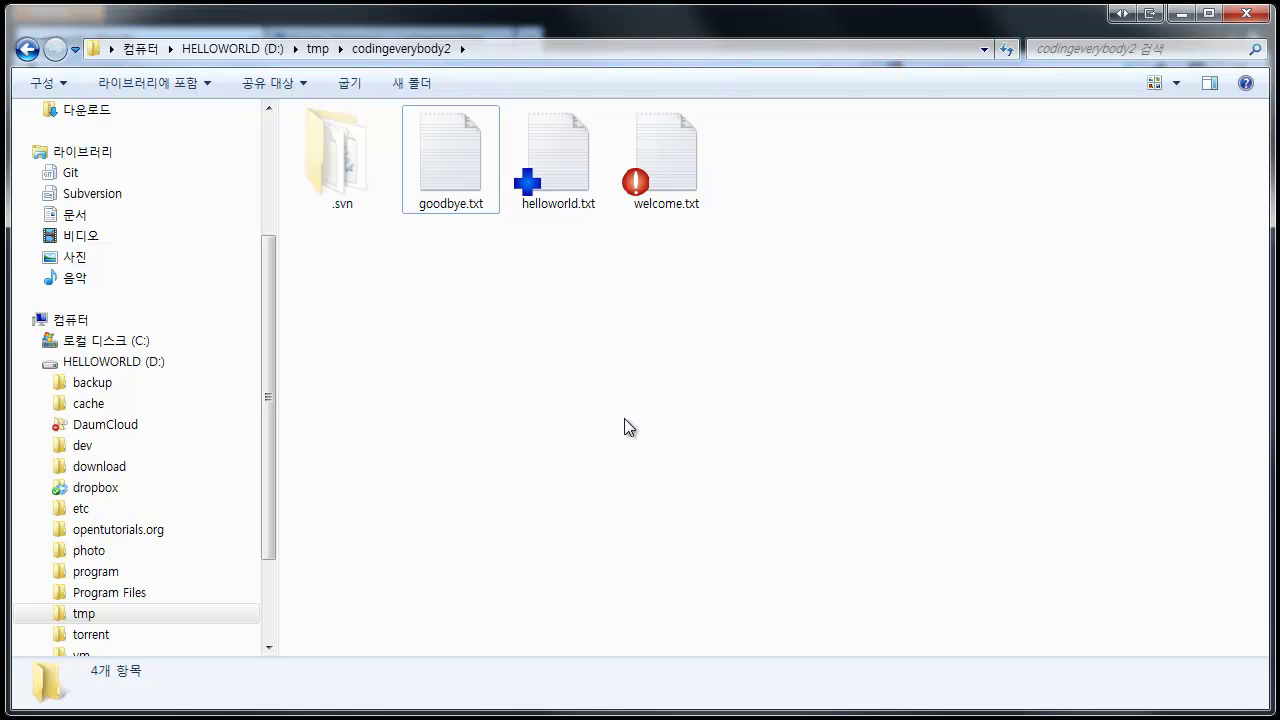
Start an SVN commit of the codingeverybody2 folder, check the target repository URL, and begin the log message
right_click(581, 307)
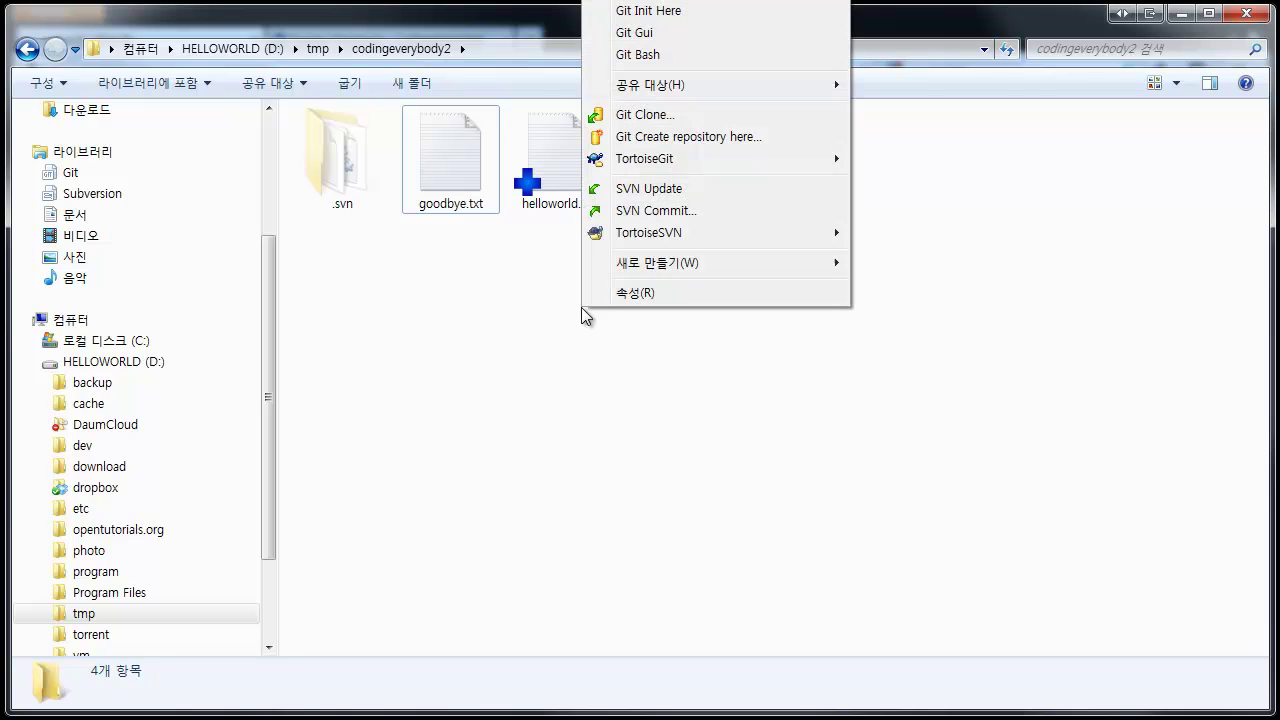
left_click(697, 210)
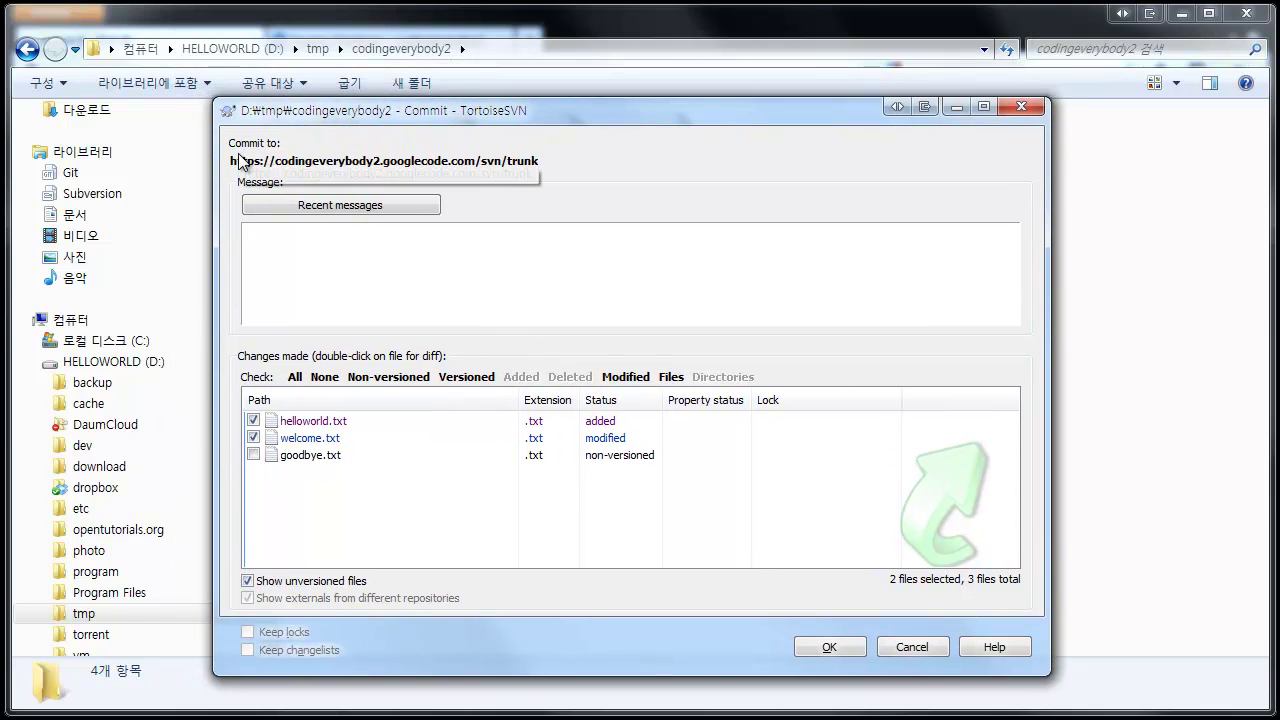
left_click_drag(230, 160, 548, 173)
left_click(548, 172)
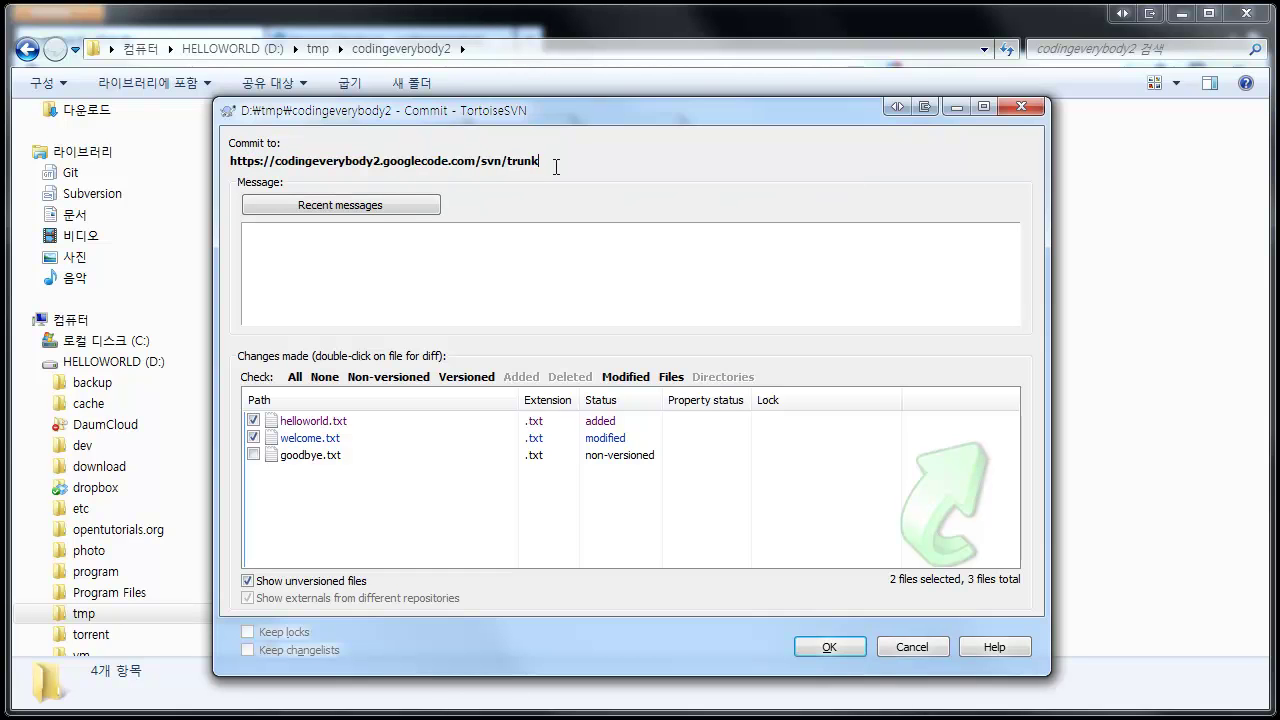
left_click(282, 236)
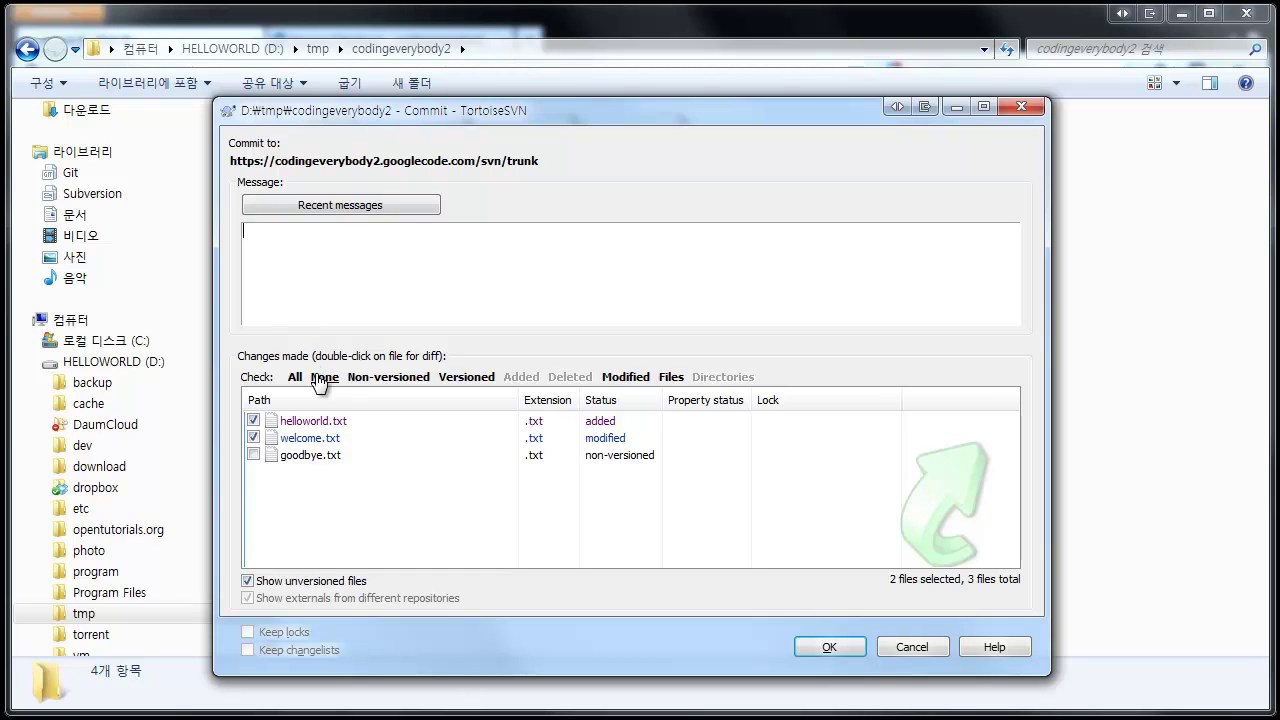